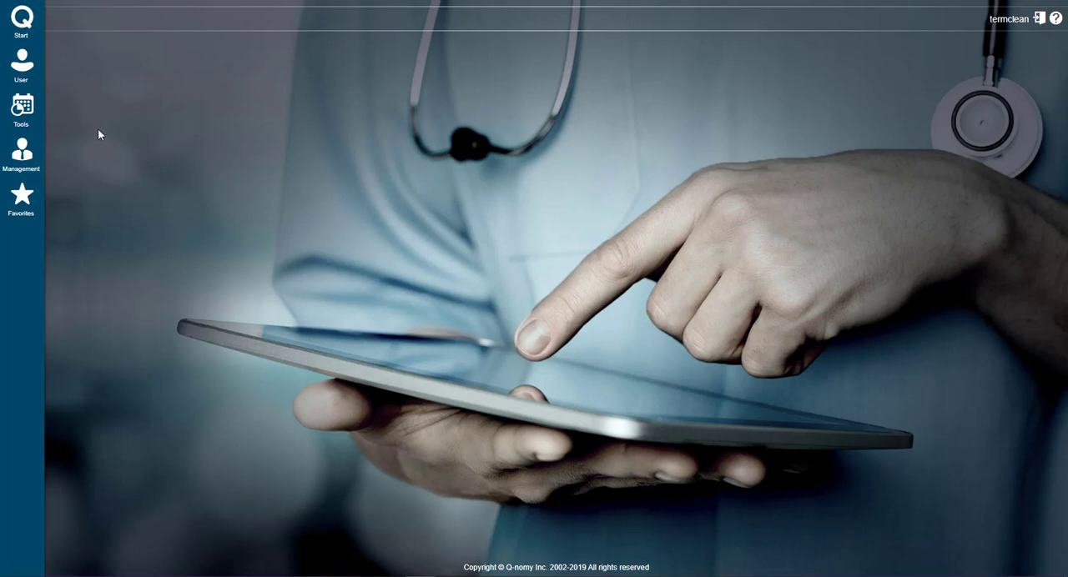
# Look at the user properties, open the Calendar tool and show its Day view
pyautogui.click(22, 67)
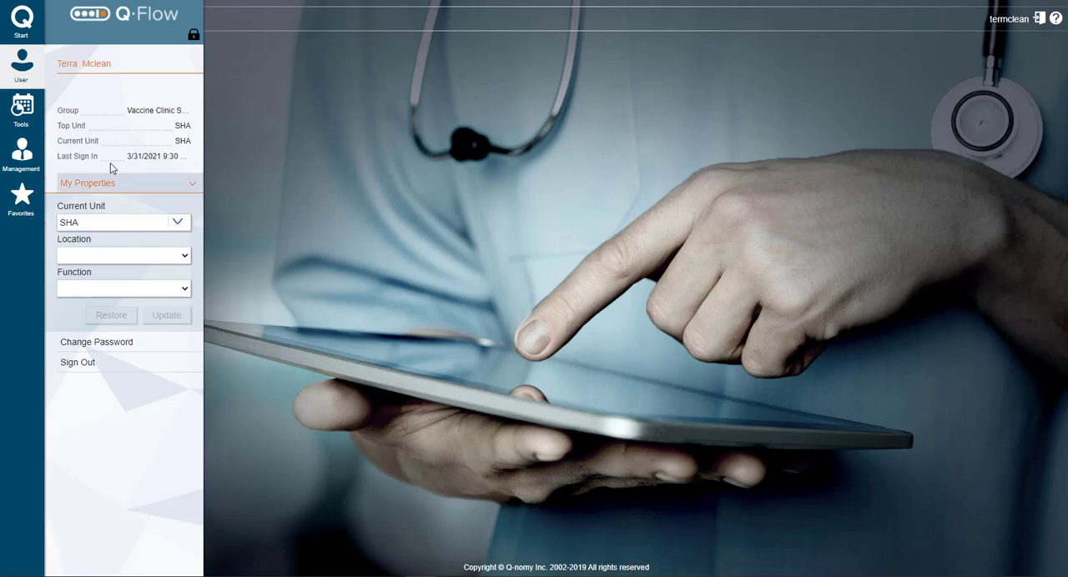
pyautogui.click(24, 108)
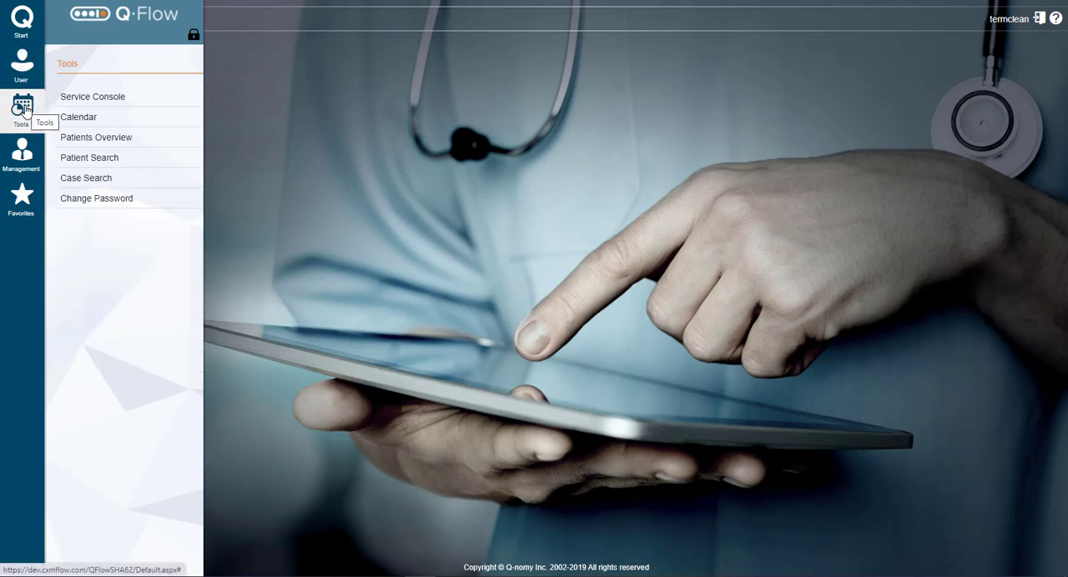
pyautogui.click(74, 120)
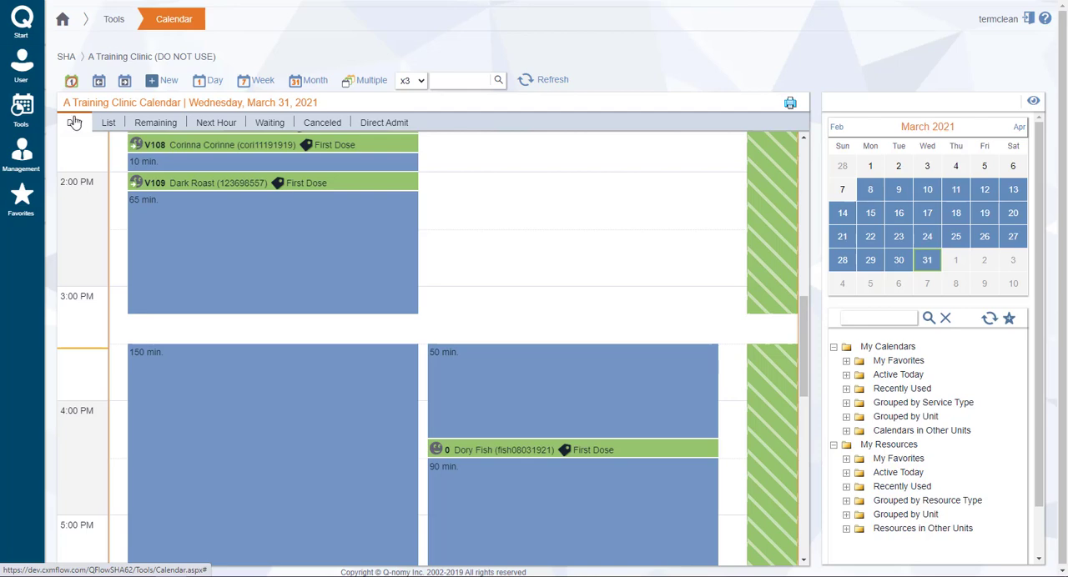
pyautogui.click(73, 122)
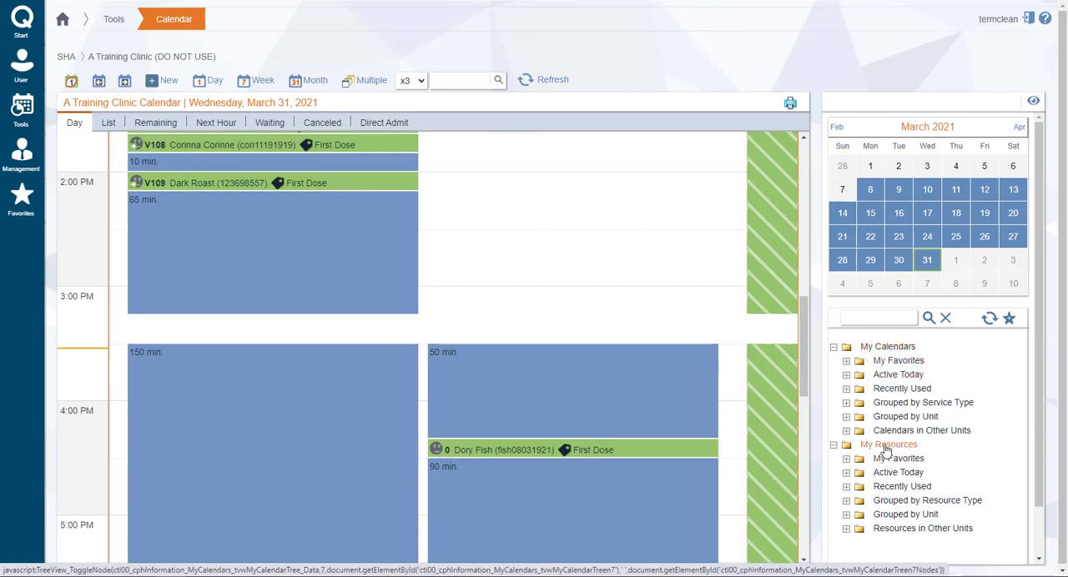
# Collapse My Resources and expand Grouped by Unit under My Calendars in the calendar tree
pyautogui.click(836, 449)
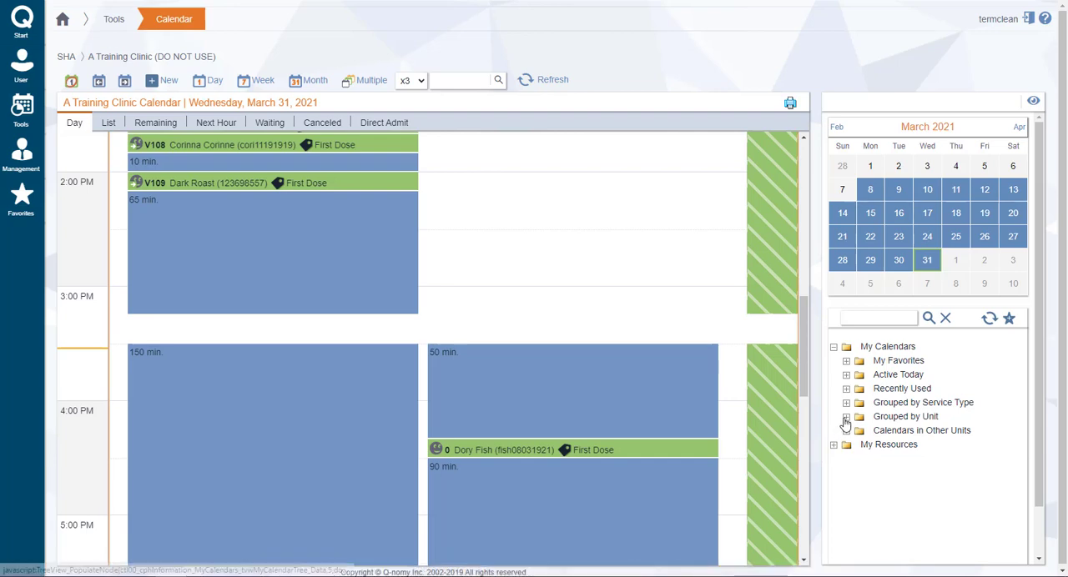
pyautogui.click(846, 418)
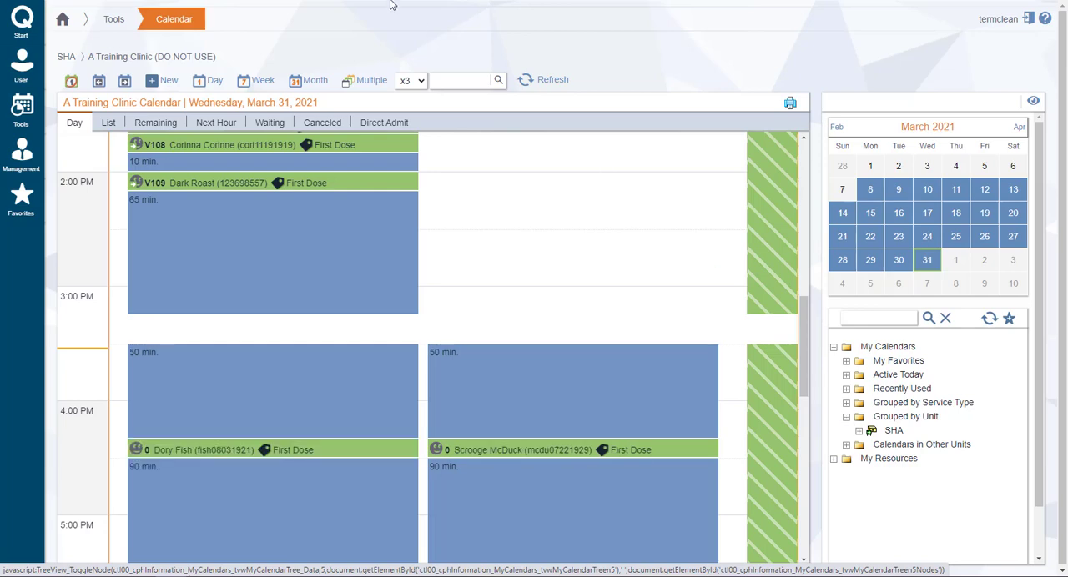
pyautogui.click(27, 73)
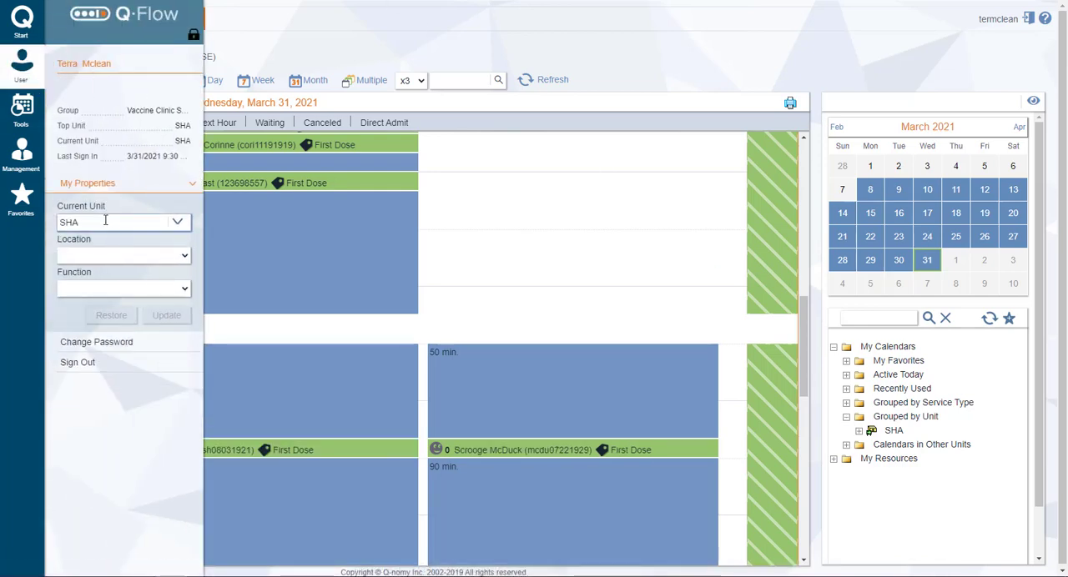
# Search the calendar tree for "a training" and open A Training Clinic Calendar
pyautogui.click(858, 318)
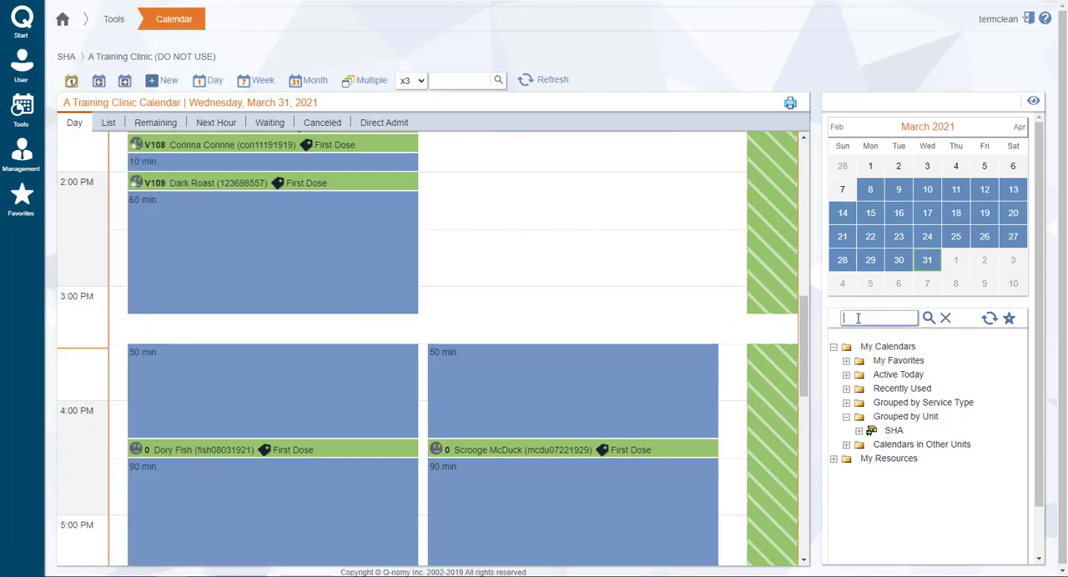
pyautogui.write('ar')
pyautogui.write('training')
pyautogui.press('Return')
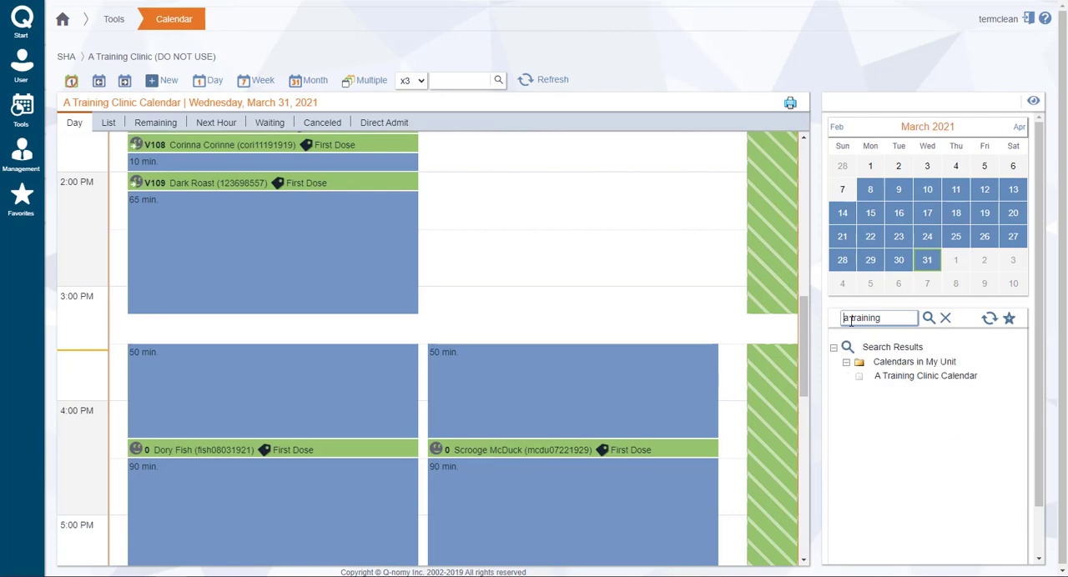
pyautogui.click(919, 382)
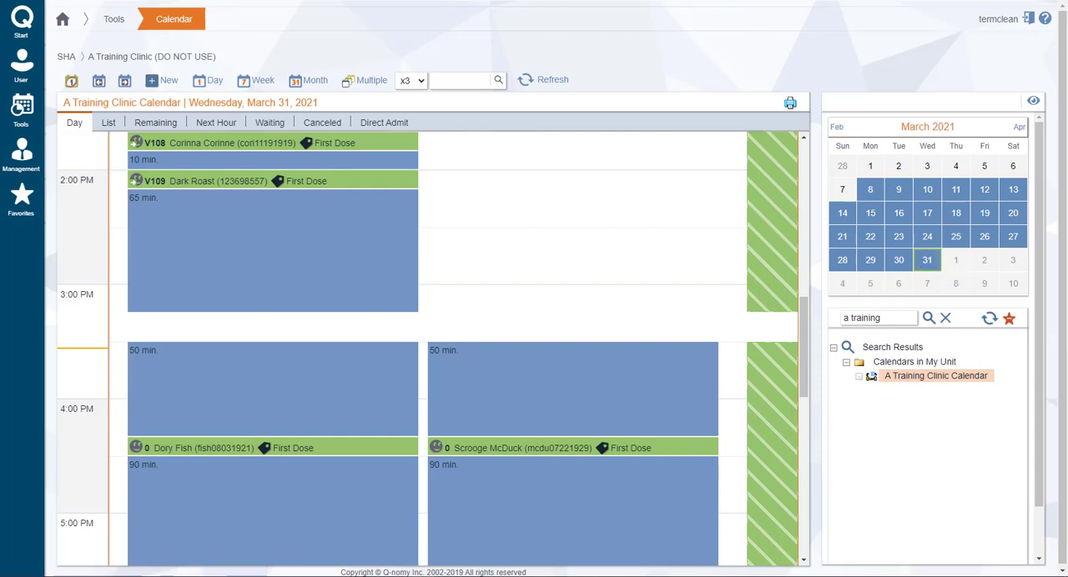
# Display Wednesday, April 7, 2021 in the clinic calendar and review that day's vacant time blocks
pyautogui.click(1019, 127)
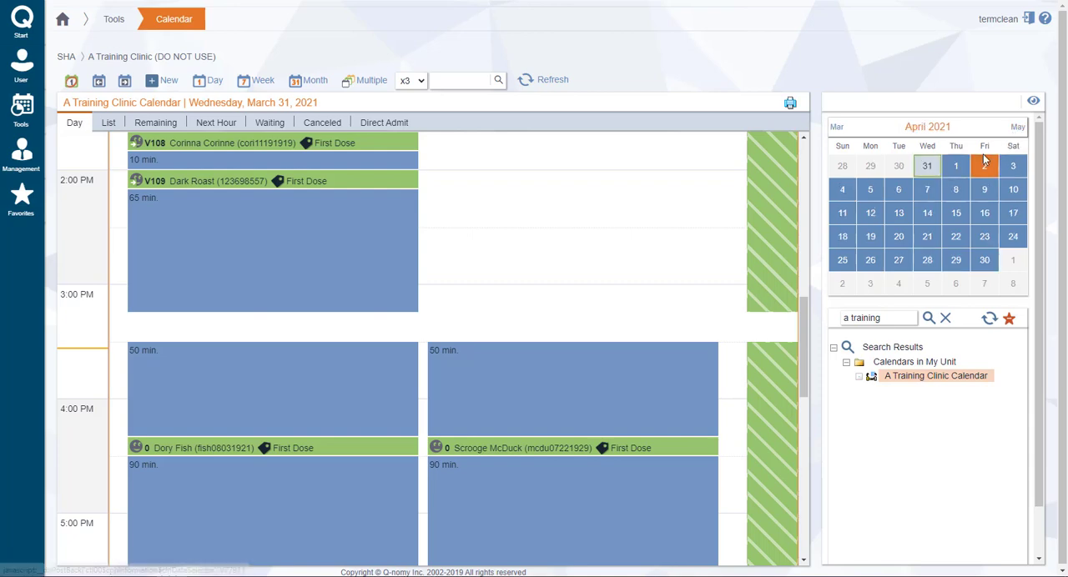
pyautogui.click(926, 191)
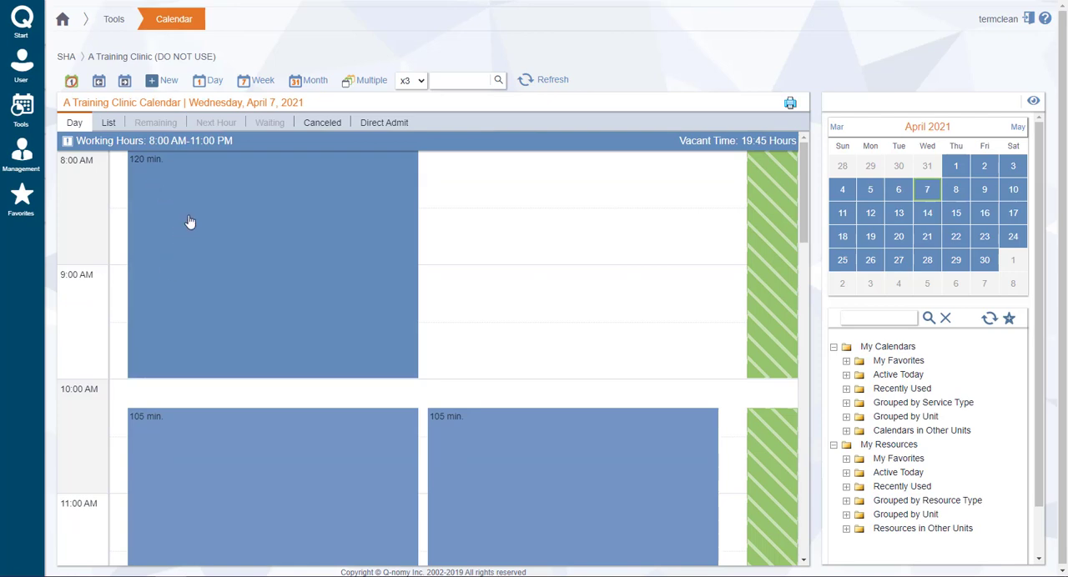
pyautogui.scroll(-1, 188, 222)
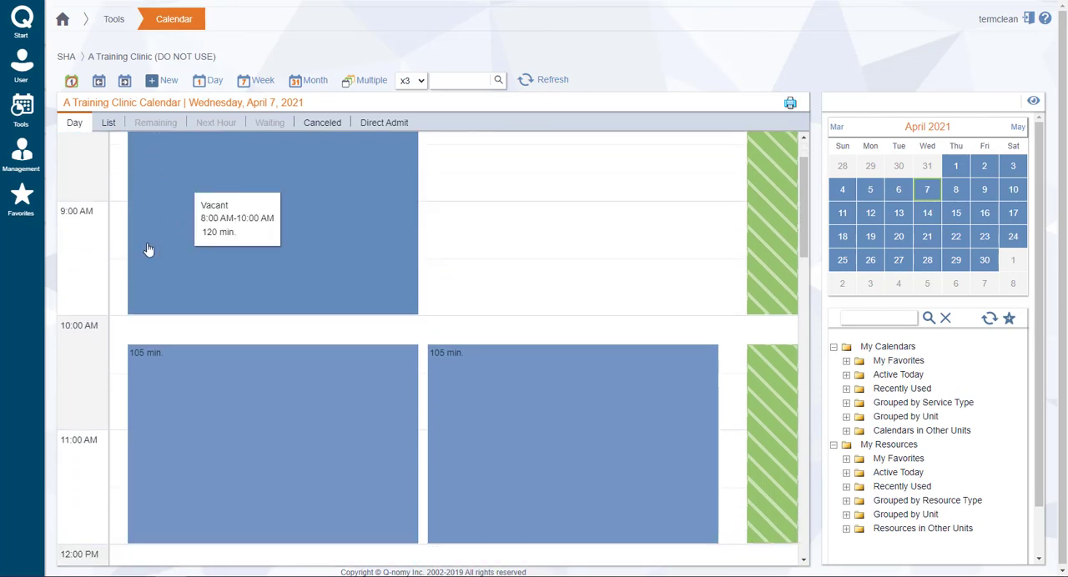
pyautogui.scroll(-1, 181, 411)
pyautogui.scroll(-15, 182, 412)
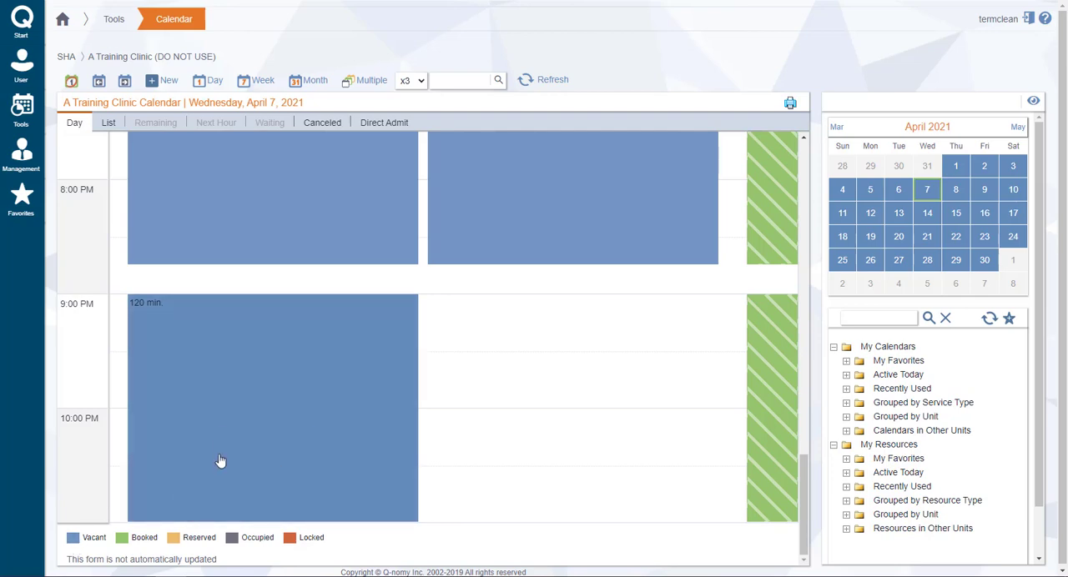
pyautogui.scroll(10, 219, 460)
pyautogui.scroll(5, 219, 459)
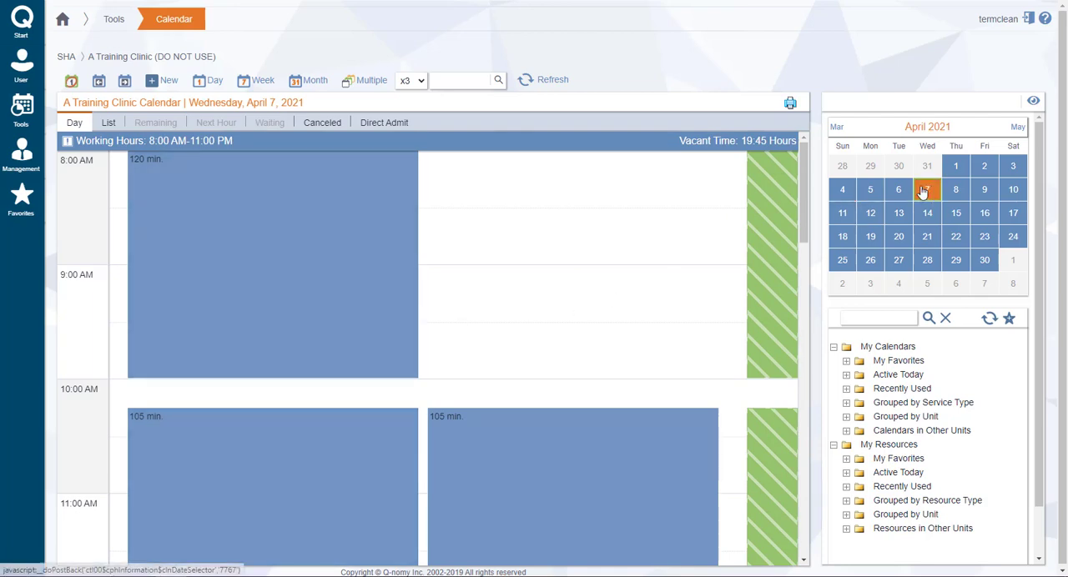
# Start a new appointment in the vacant 8:00 AM-10:00 AM block and look up the patient by Health Services Number
pyautogui.click(160, 337)
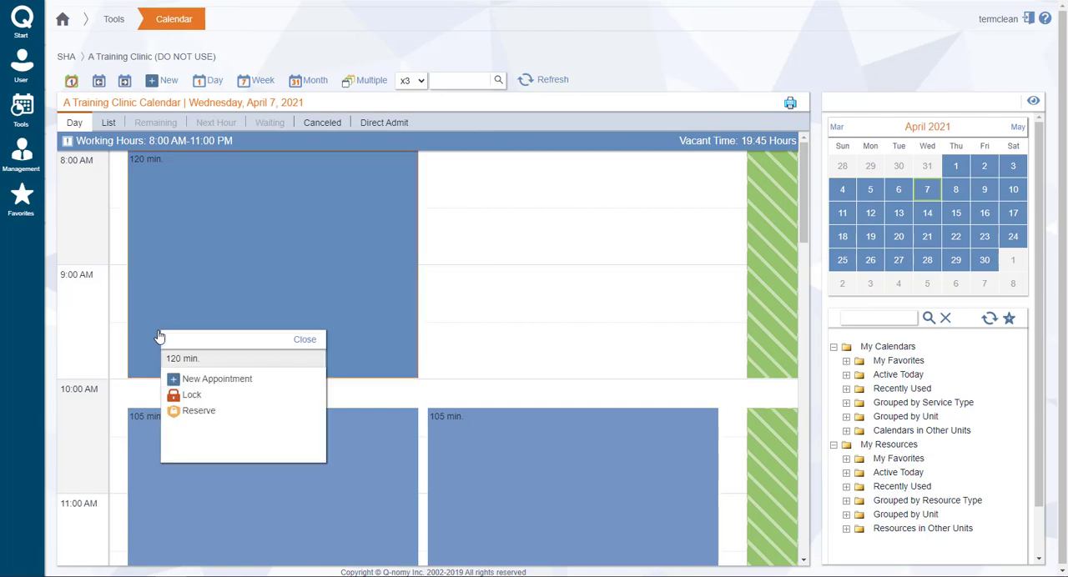
pyautogui.click(201, 381)
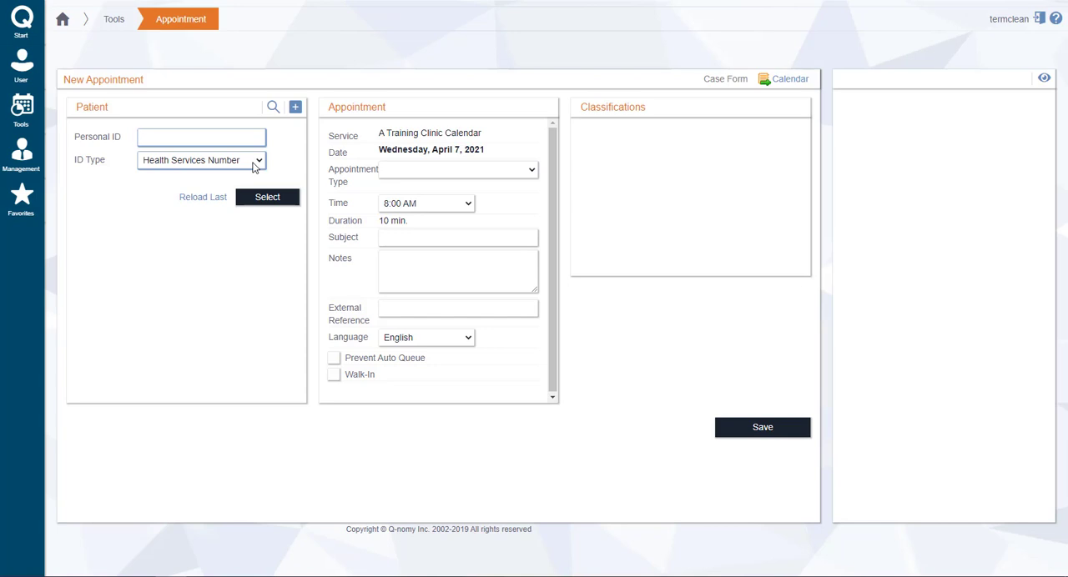
pyautogui.hotkey('ctrl', 'a')
pyautogui.hotkey('ctrl', 'c')
pyautogui.click(248, 197)
pyautogui.click(162, 156)
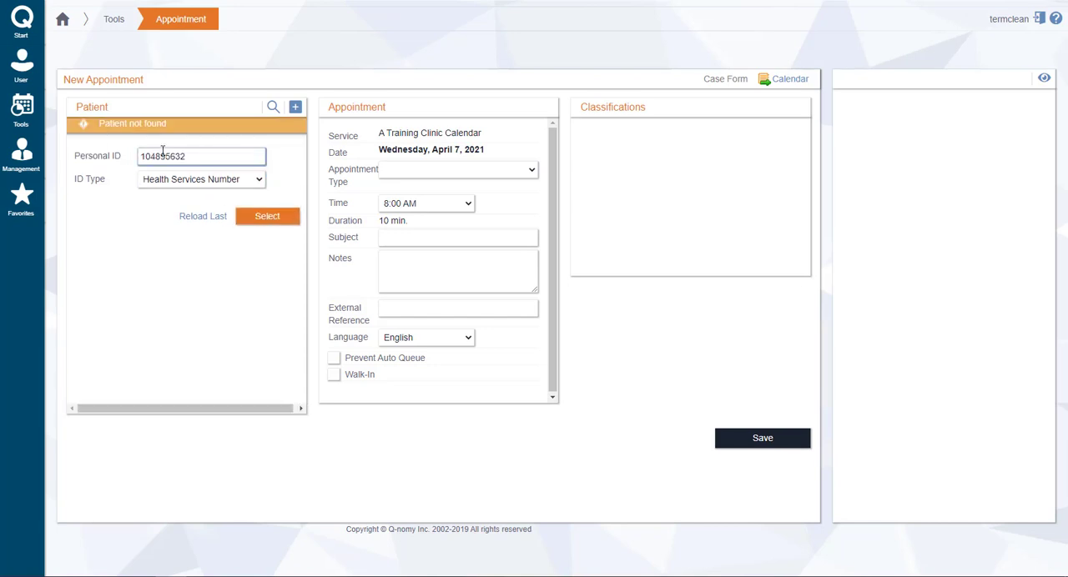
pyautogui.click(280, 219)
pyautogui.click(275, 222)
# Search the patient records by the patient's last name and close the enlarged search window
pyautogui.click(273, 109)
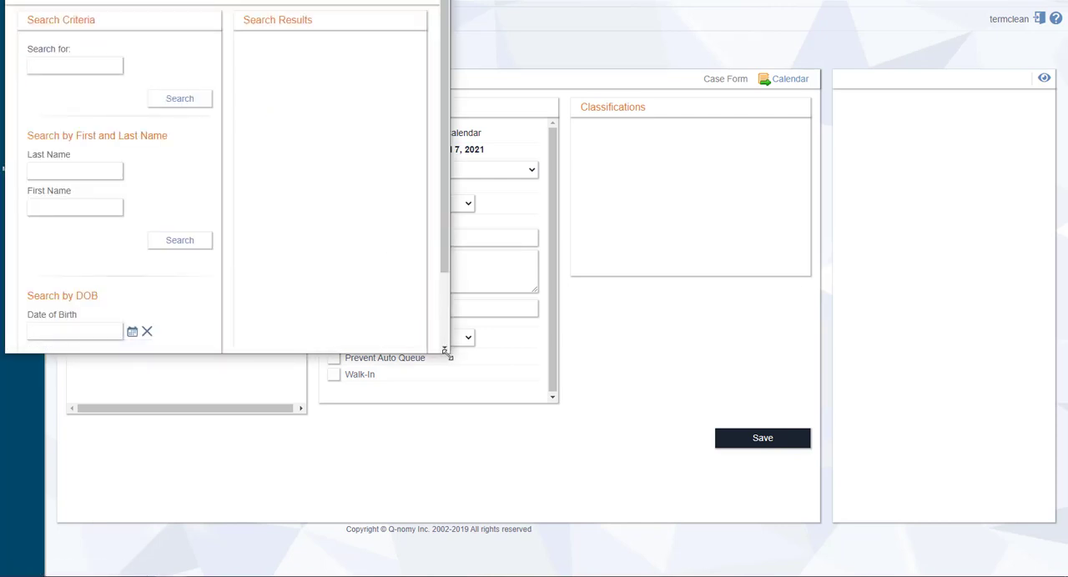
pyautogui.moveTo(449, 352); pyautogui.dragTo(541, 576)
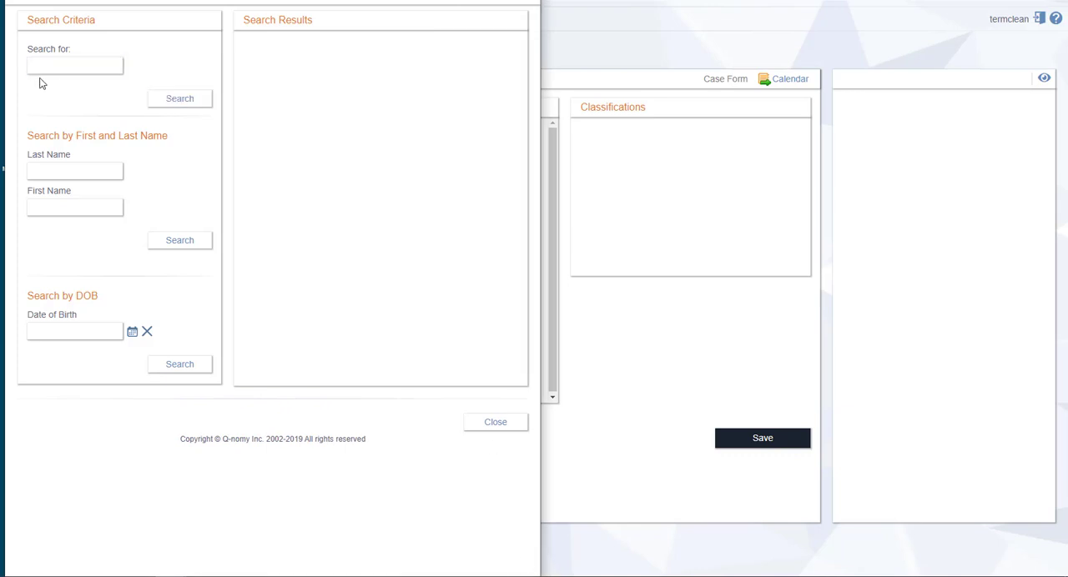
pyautogui.click(55, 174)
pyautogui.write('blend')
pyautogui.click(171, 244)
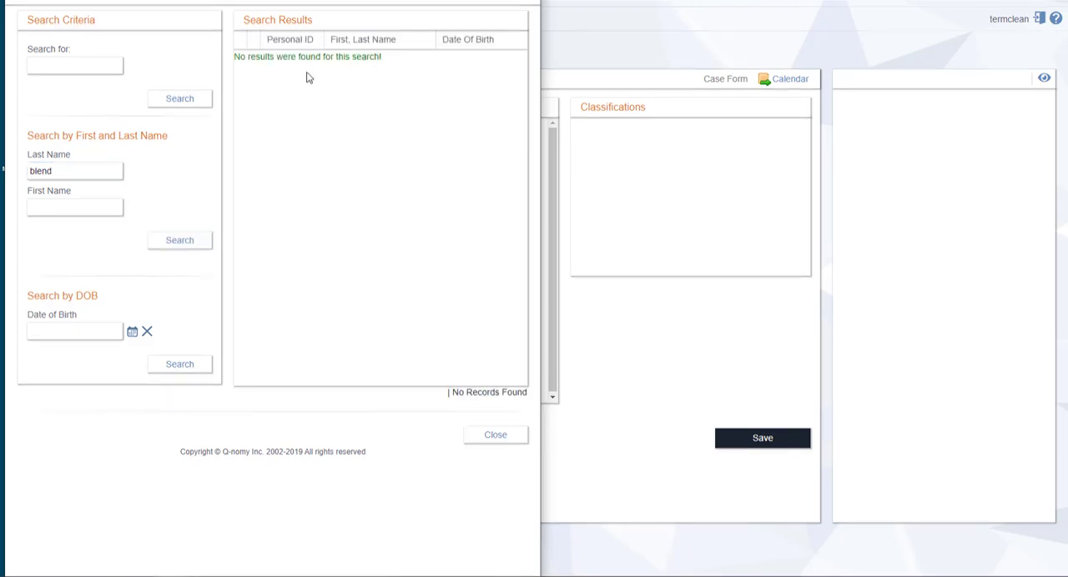
pyautogui.click(495, 436)
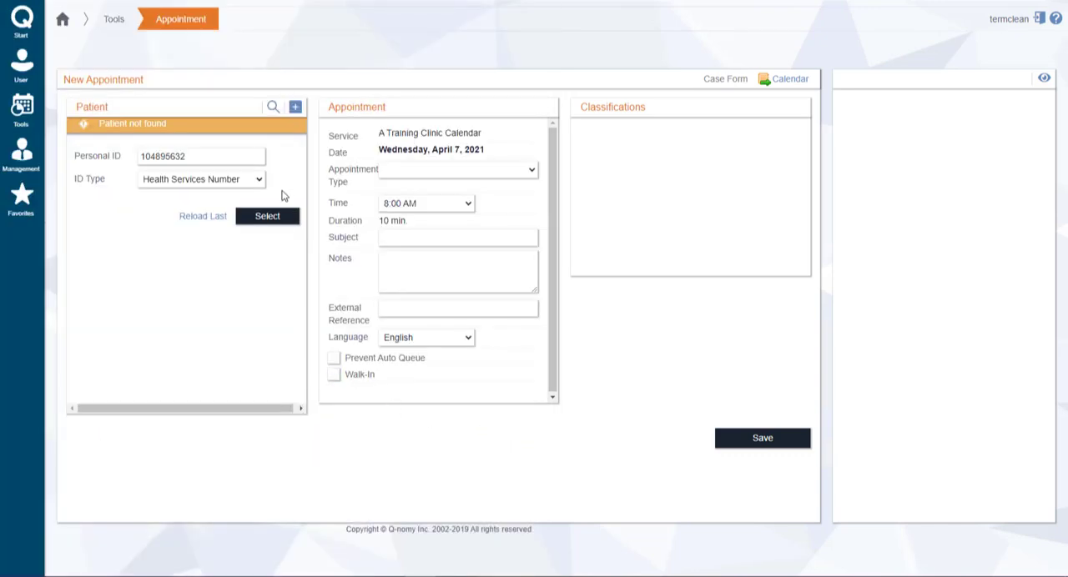
# Open a new patient record and fill in the patient's personal ID, first name and last name
pyautogui.click(295, 111)
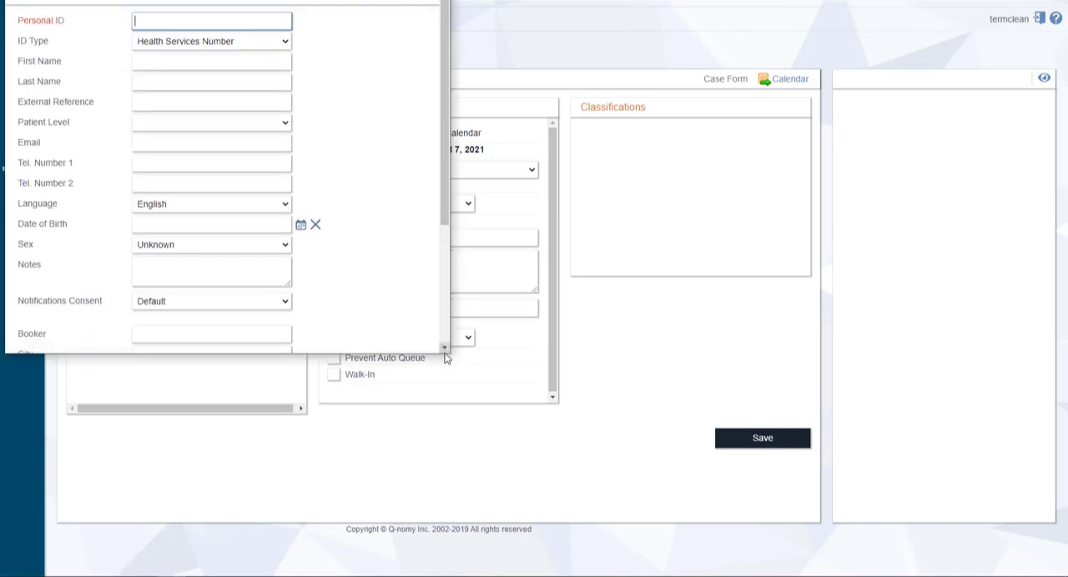
pyautogui.moveTo(446, 355); pyautogui.dragTo(493, 575)
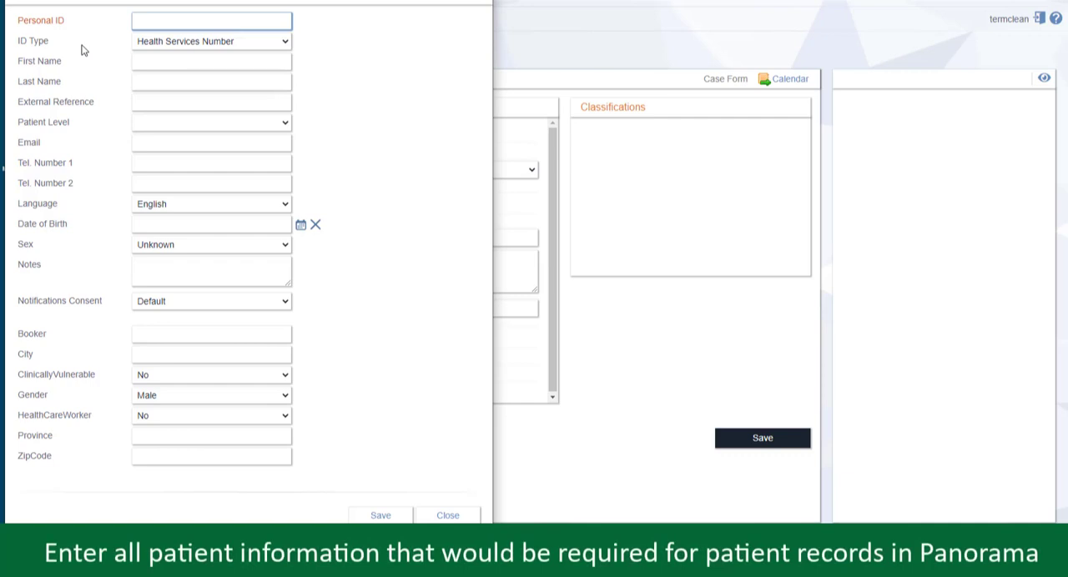
pyautogui.hotkey('ctrl', 'v')
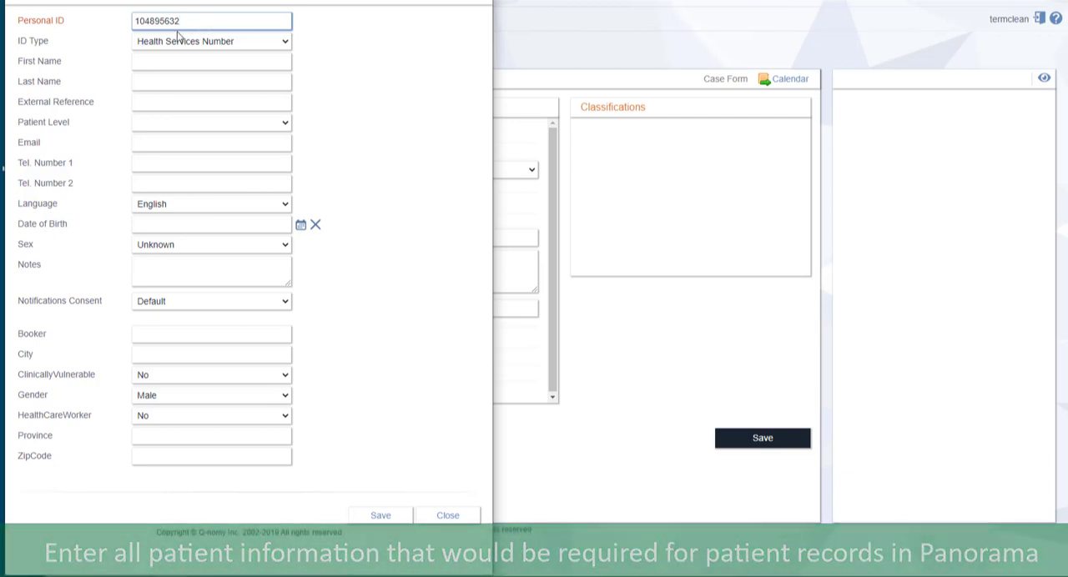
pyautogui.click(165, 59)
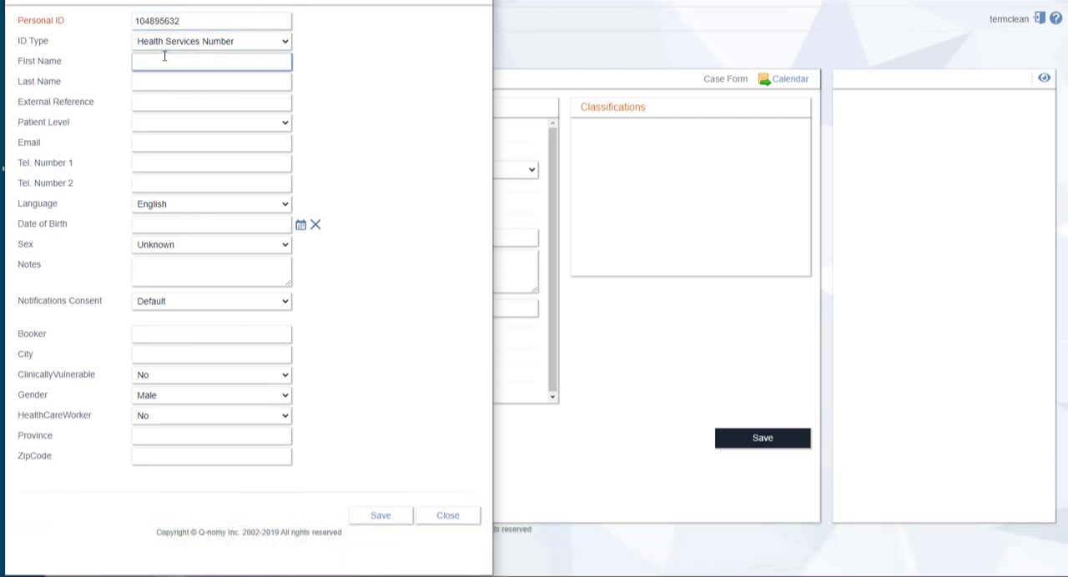
pyautogui.write('Breakfast')
pyautogui.press('Tab')
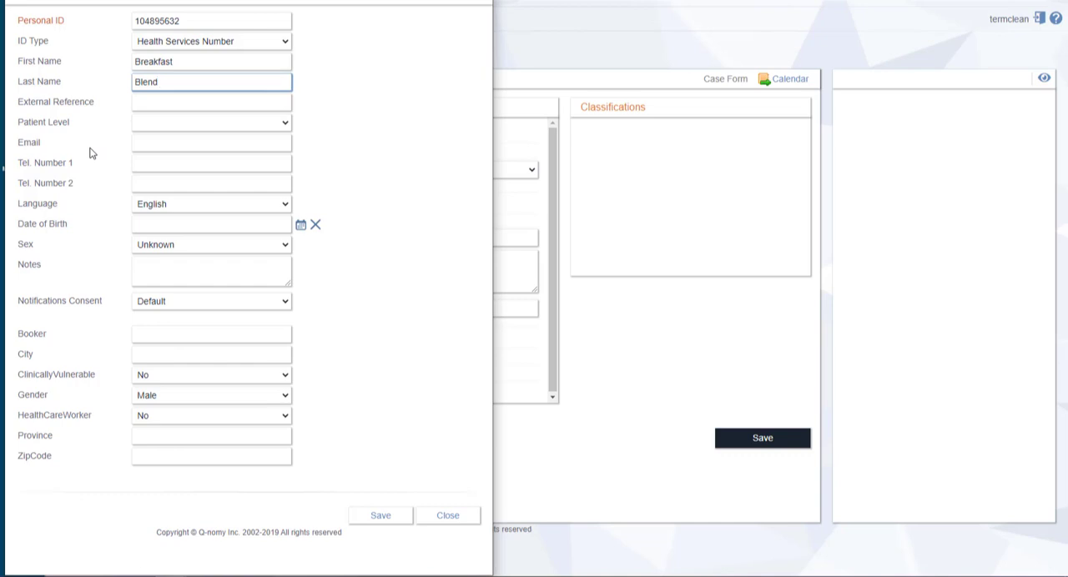
# Enter the patient's phone number as Tel. Number 1 in the new patient record
pyautogui.click(143, 146)
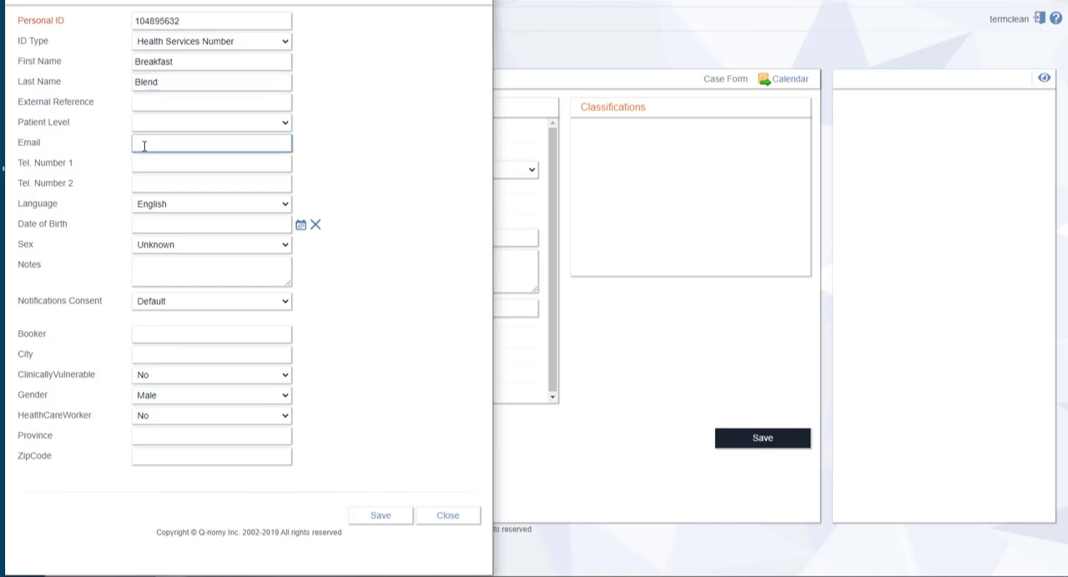
pyautogui.click(147, 166)
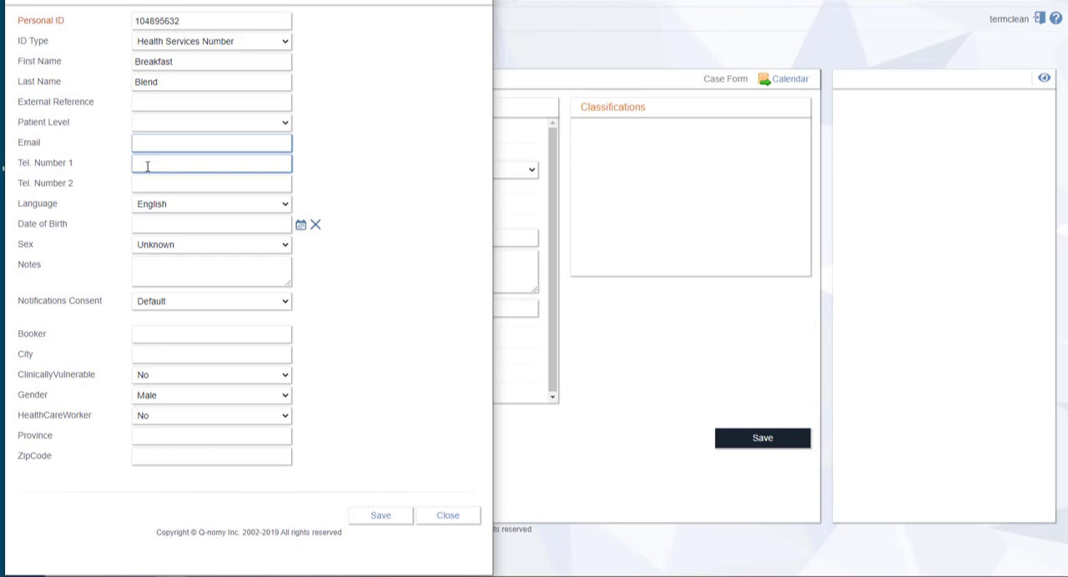
pyautogui.click(148, 181)
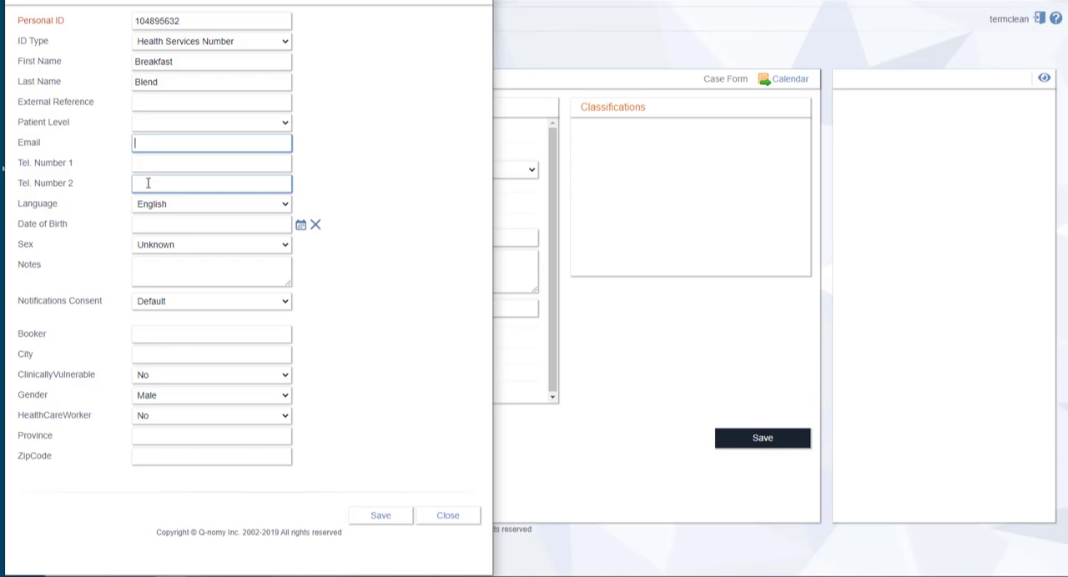
pyautogui.click(148, 183)
pyautogui.click(159, 164)
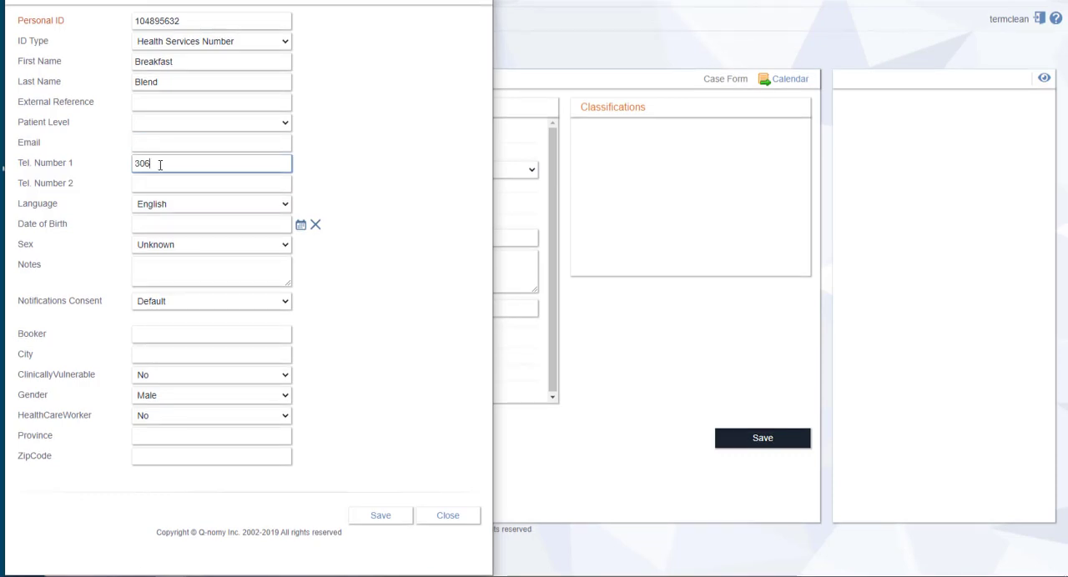
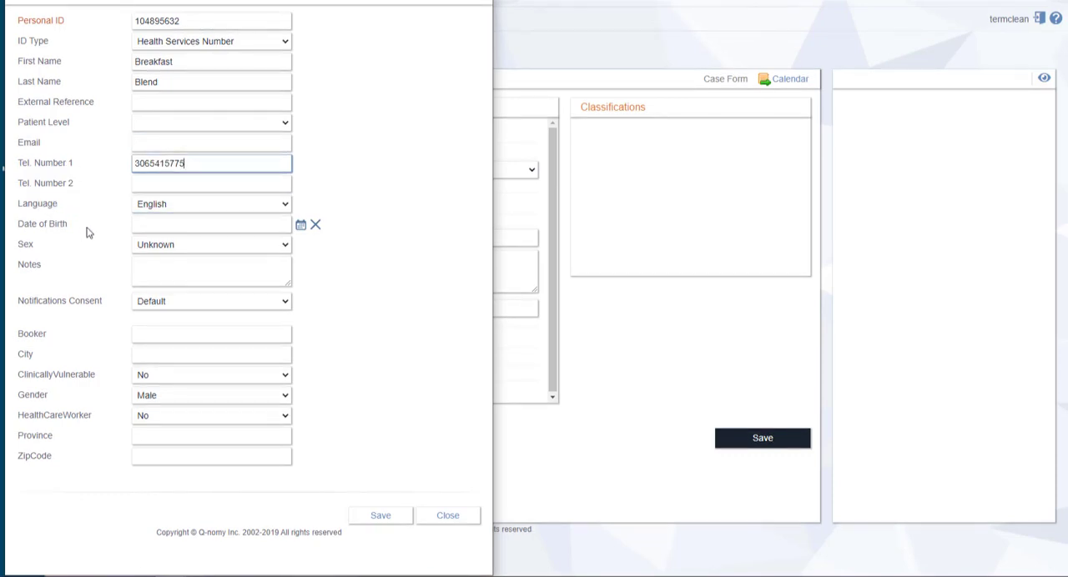
# Enter the patient's date of birth in MM/DD/YYYY format in the new patient record
pyautogui.click(147, 225)
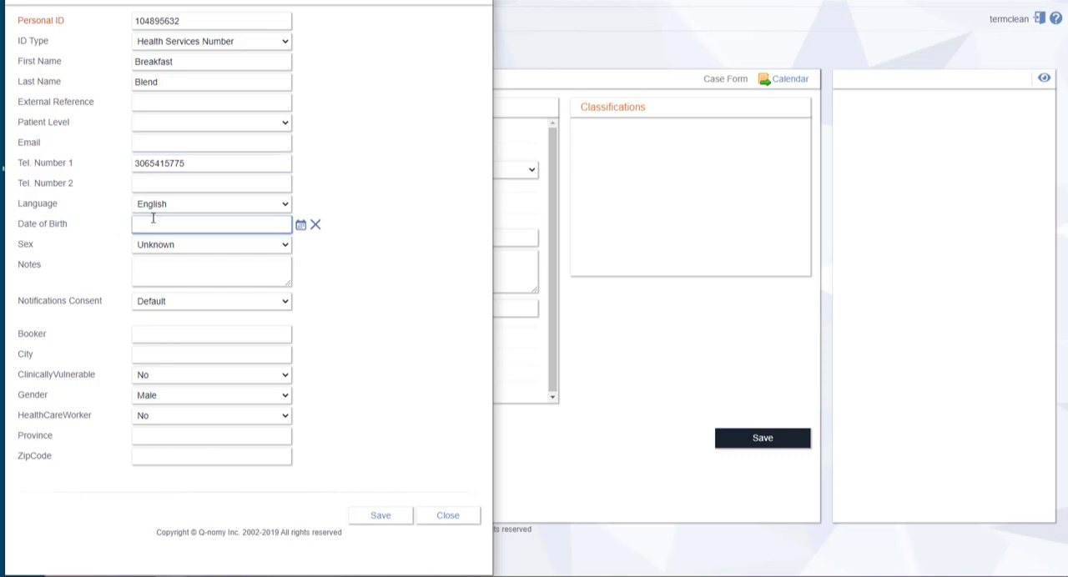
pyautogui.click(301, 227)
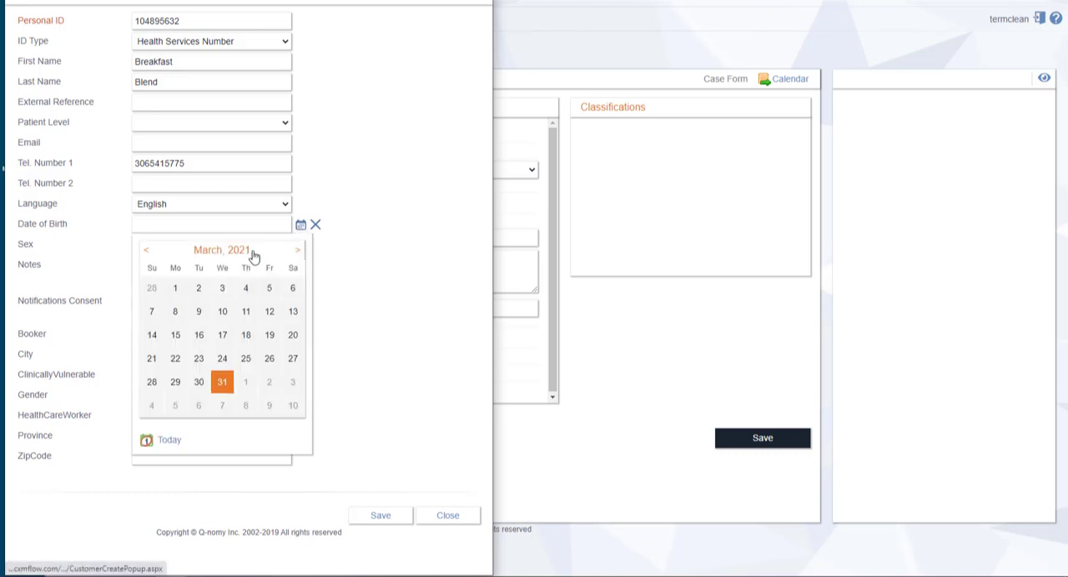
pyautogui.click(315, 225)
pyautogui.click(159, 224)
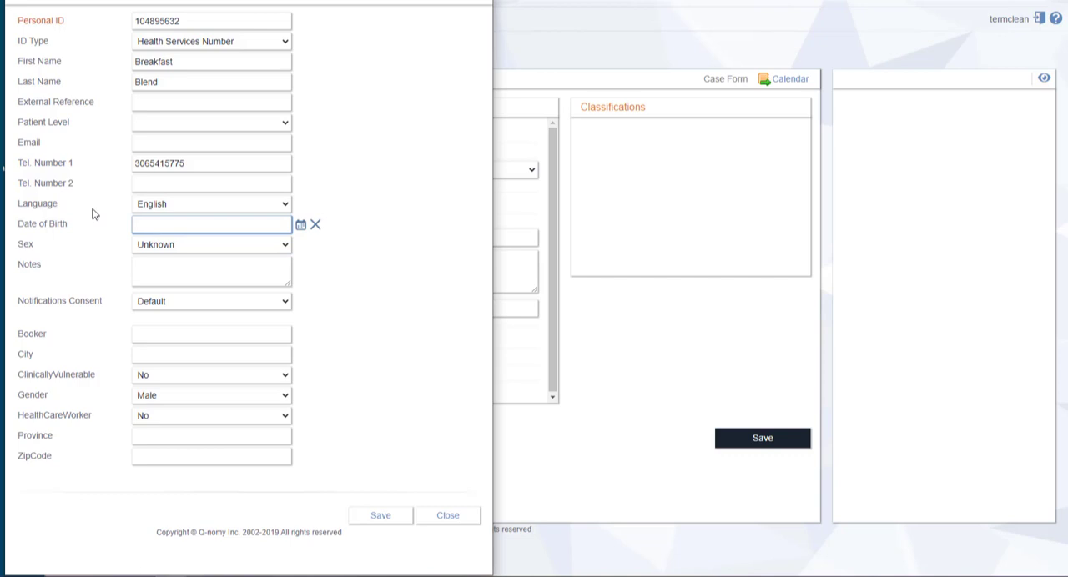
pyautogui.write('11')
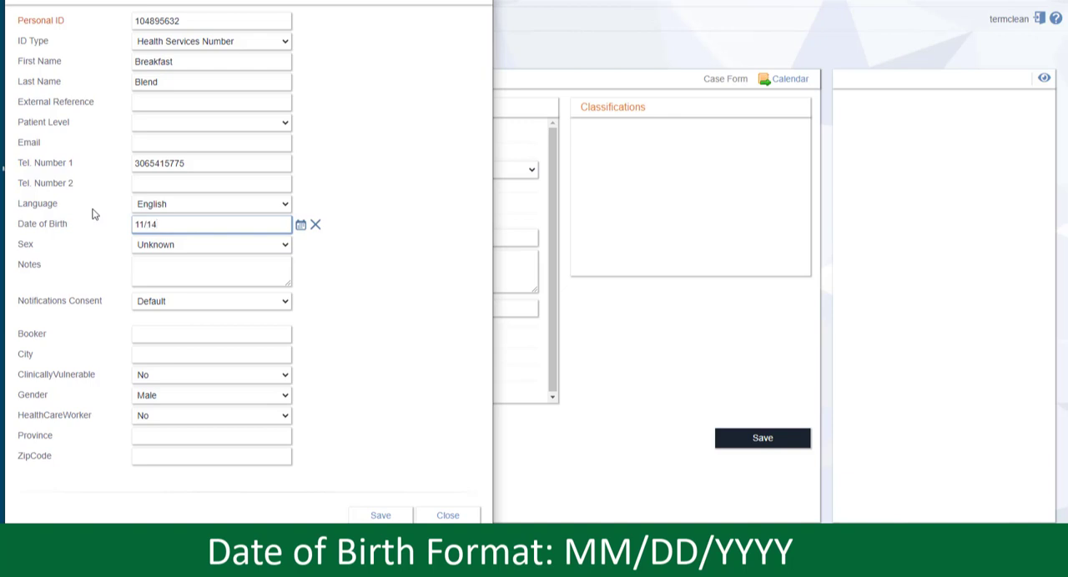
pyautogui.write('/14/1929')
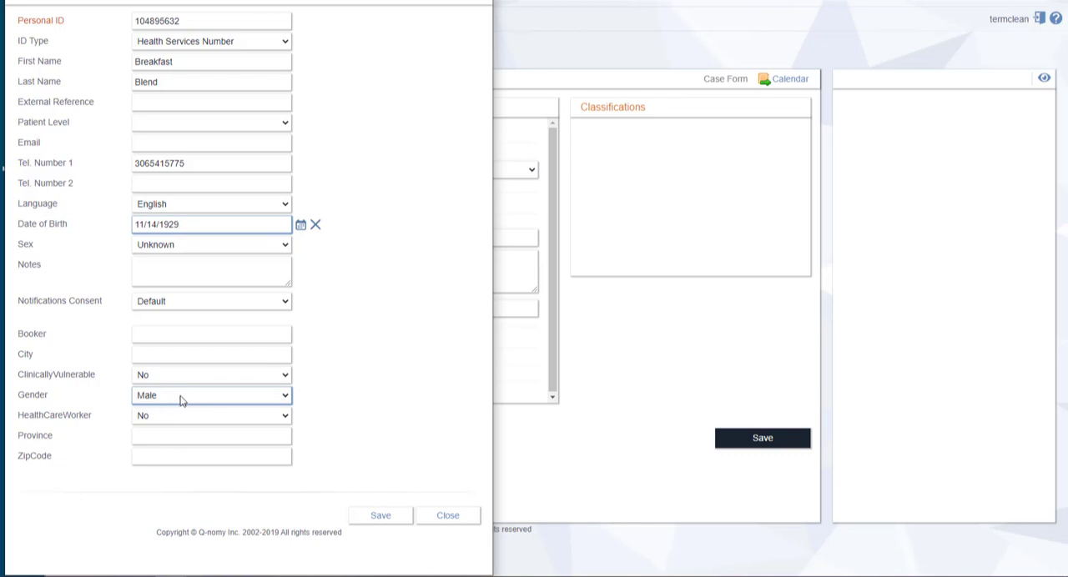
# Set both Sex and Gender to Female in the new patient record
pyautogui.click(215, 249)
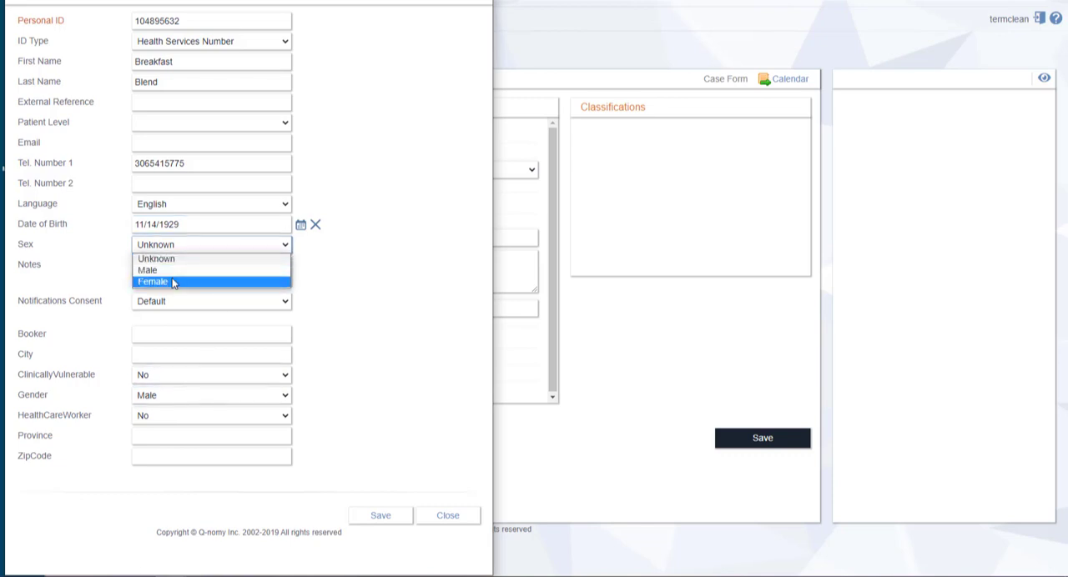
pyautogui.click(167, 287)
pyautogui.click(166, 397)
pyautogui.click(164, 420)
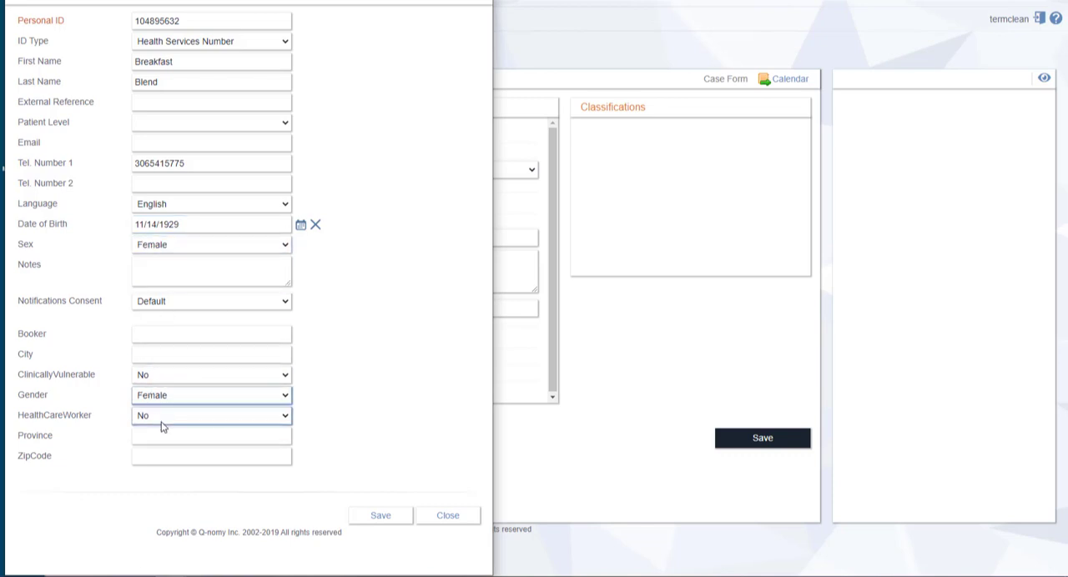
# Set the patient's Notifications Consent to Allow
pyautogui.click(130, 334)
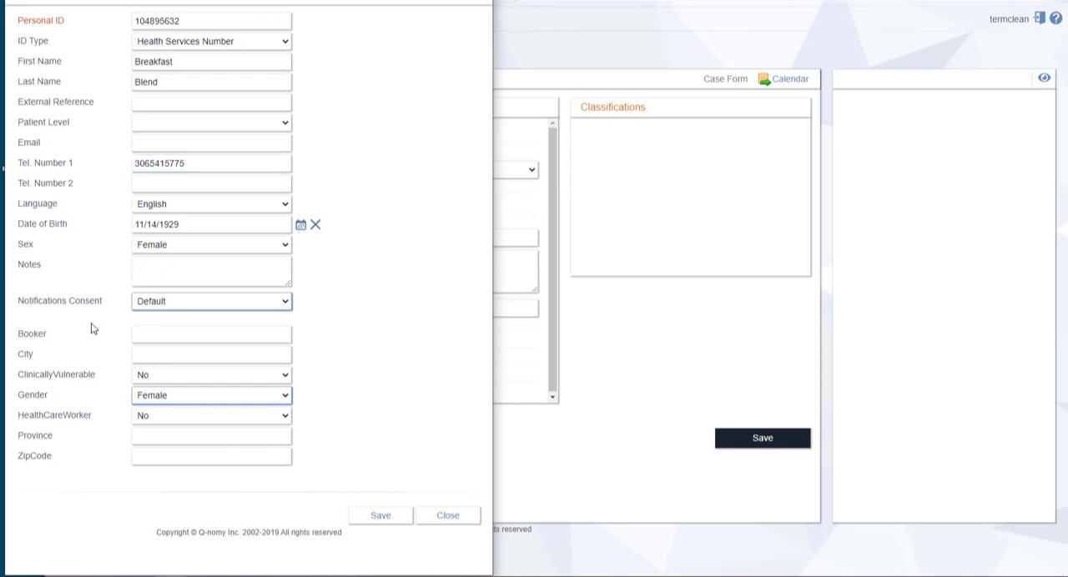
pyautogui.click(173, 302)
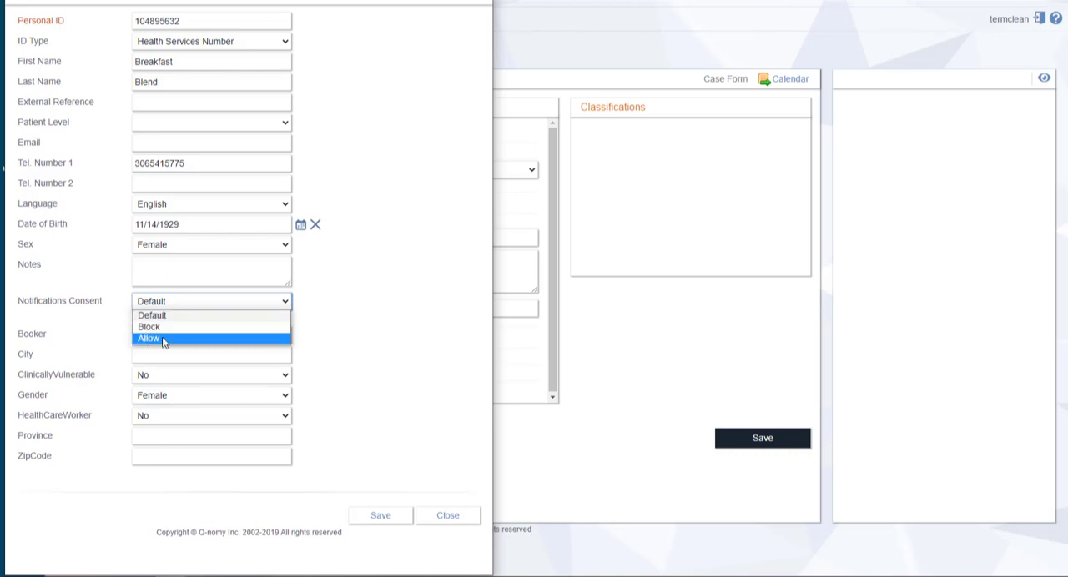
pyautogui.click(164, 340)
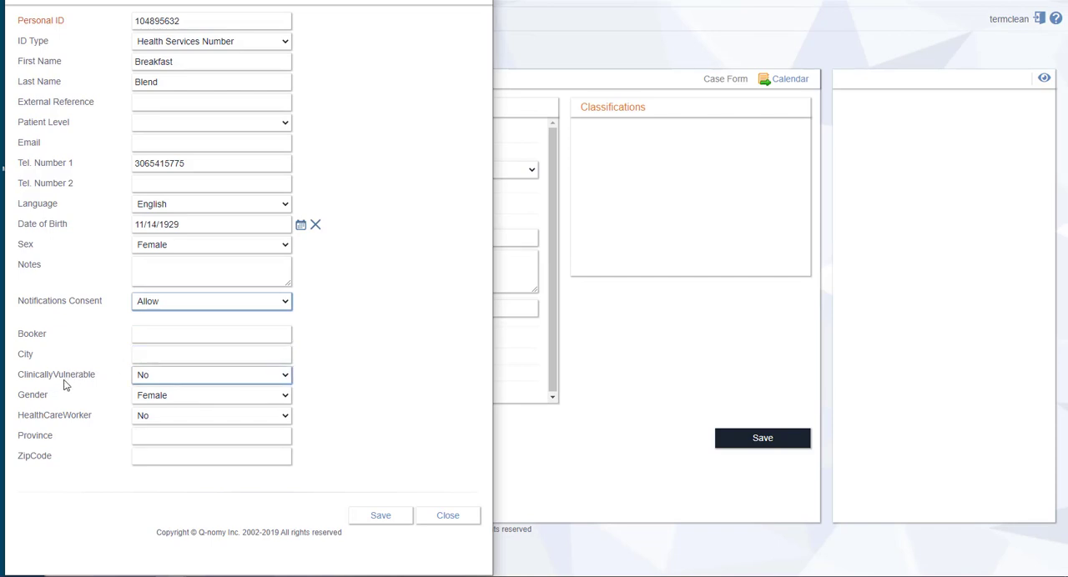
# Keep ClinicallyVulnerable and HealthCareWorker set to No, and save and close the new patient record
pyautogui.click(163, 380)
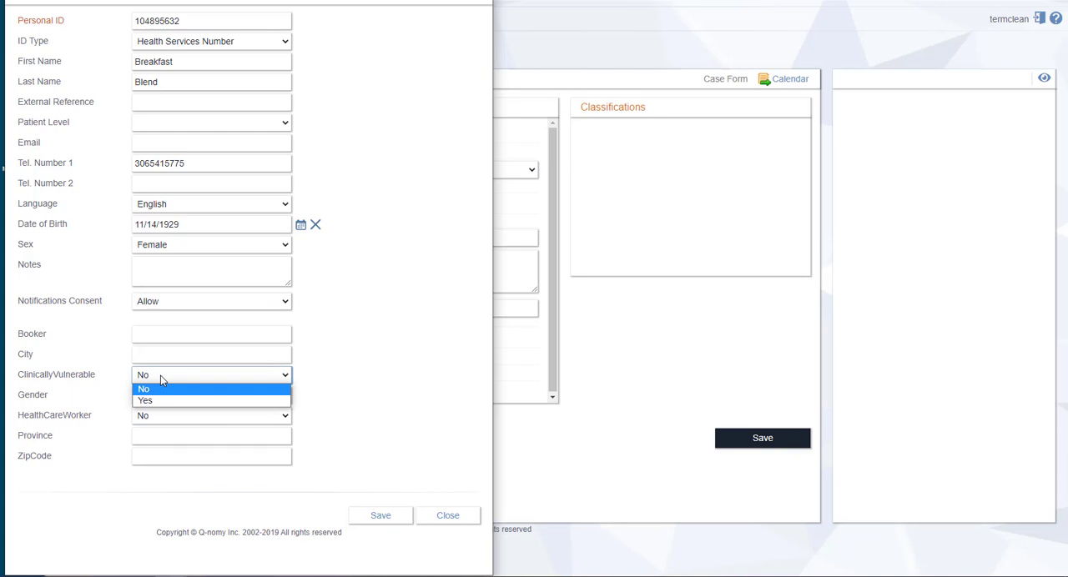
pyautogui.click(161, 375)
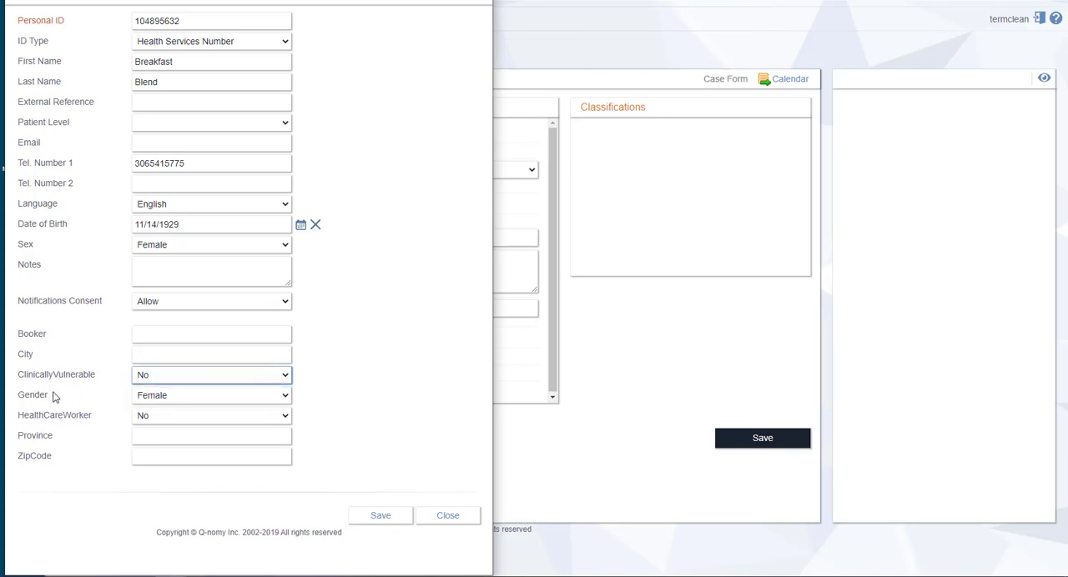
pyautogui.click(163, 419)
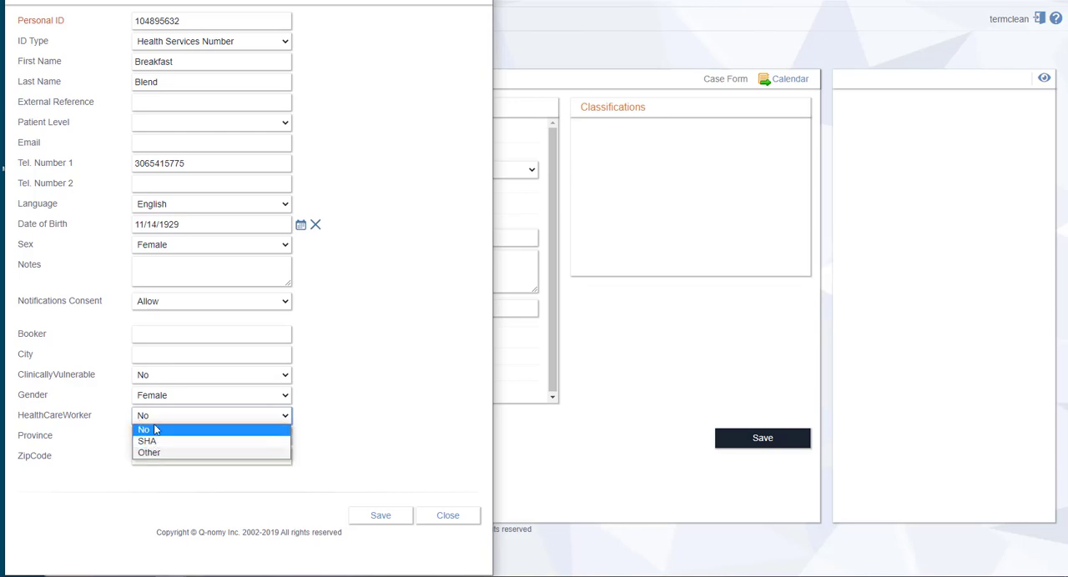
pyautogui.click(348, 407)
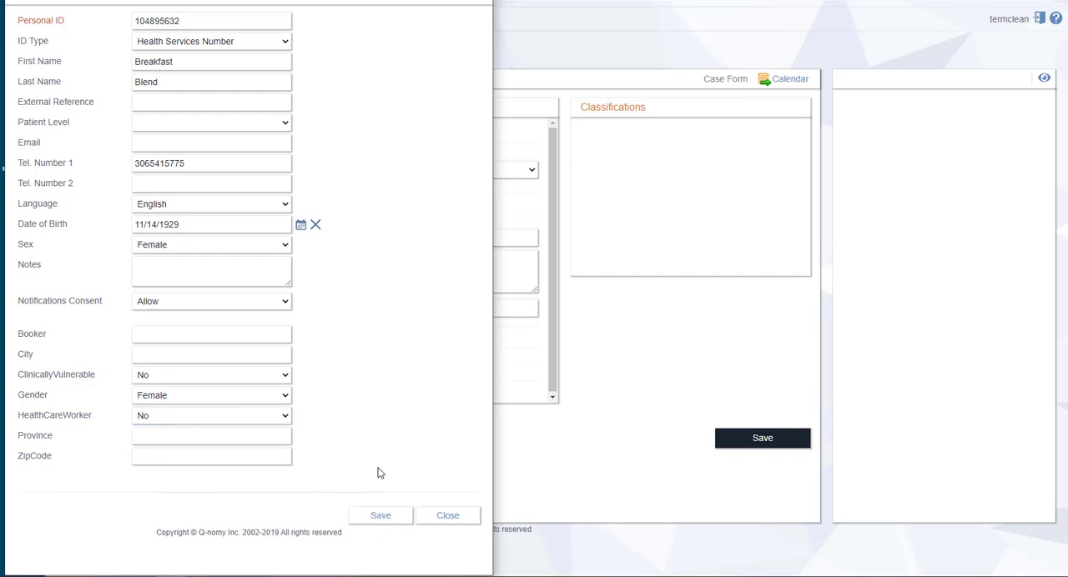
pyautogui.click(379, 516)
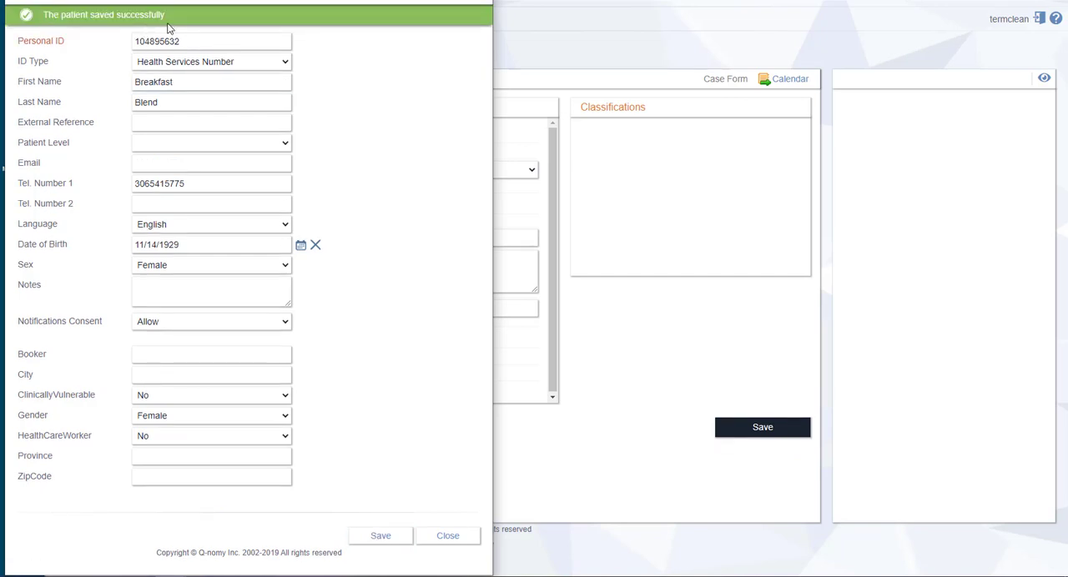
pyautogui.click(448, 539)
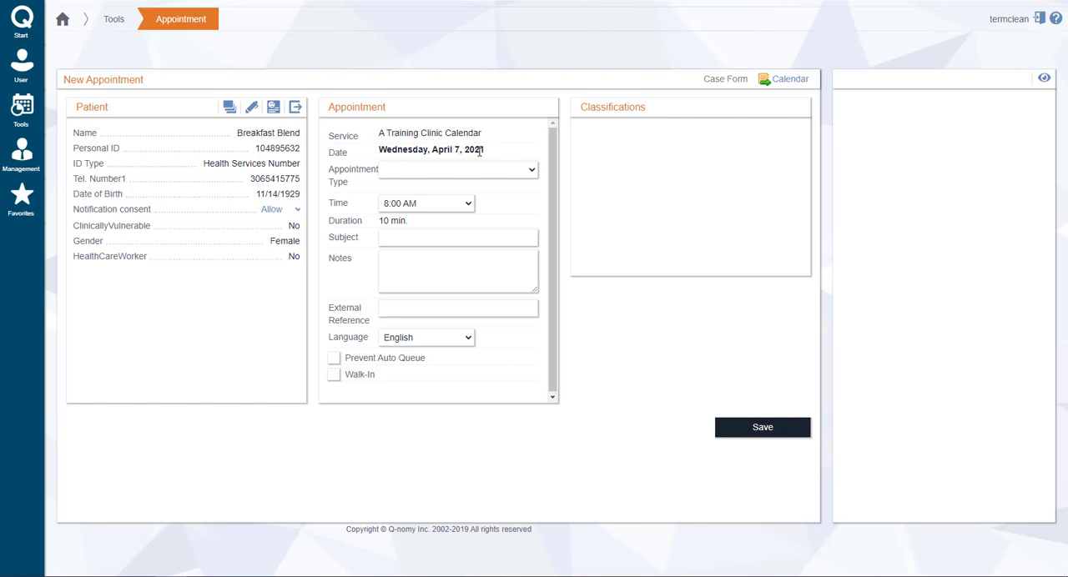
# Set the new appointment's type to Second Dose and its time to 9:50 AM
pyautogui.click(357, 174)
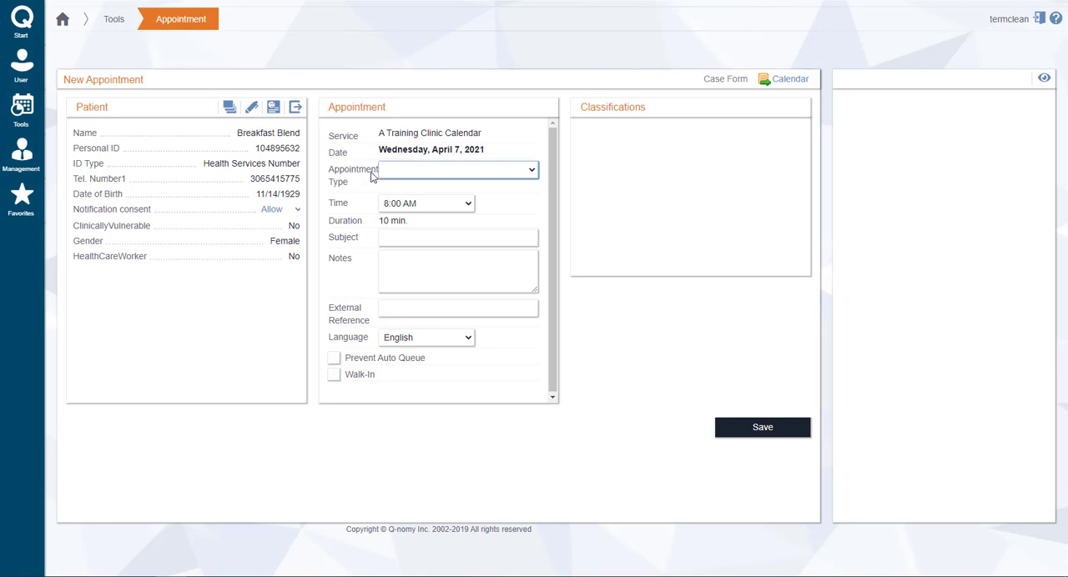
pyautogui.click(527, 177)
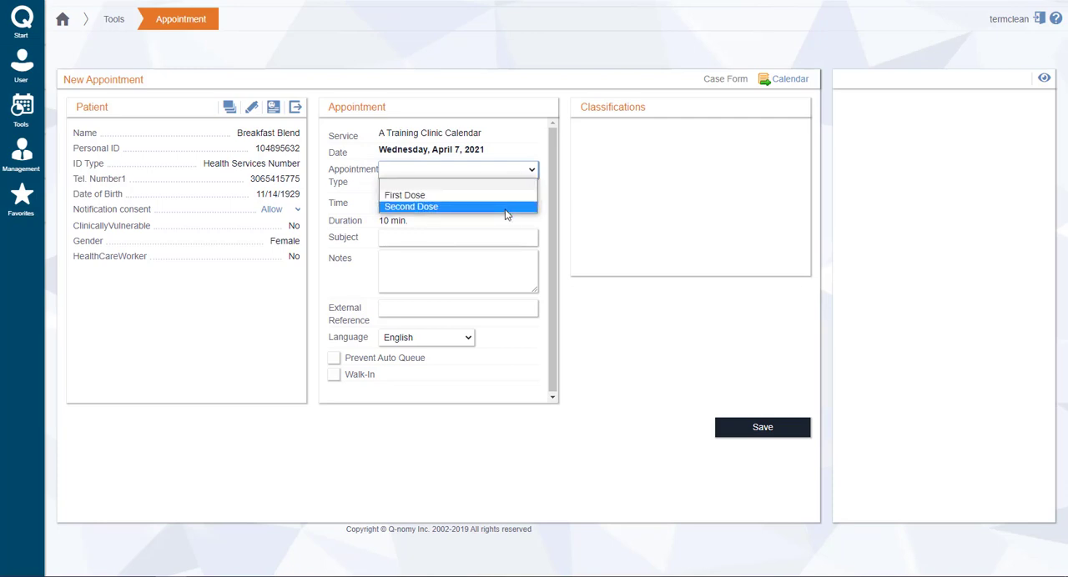
pyautogui.click(445, 206)
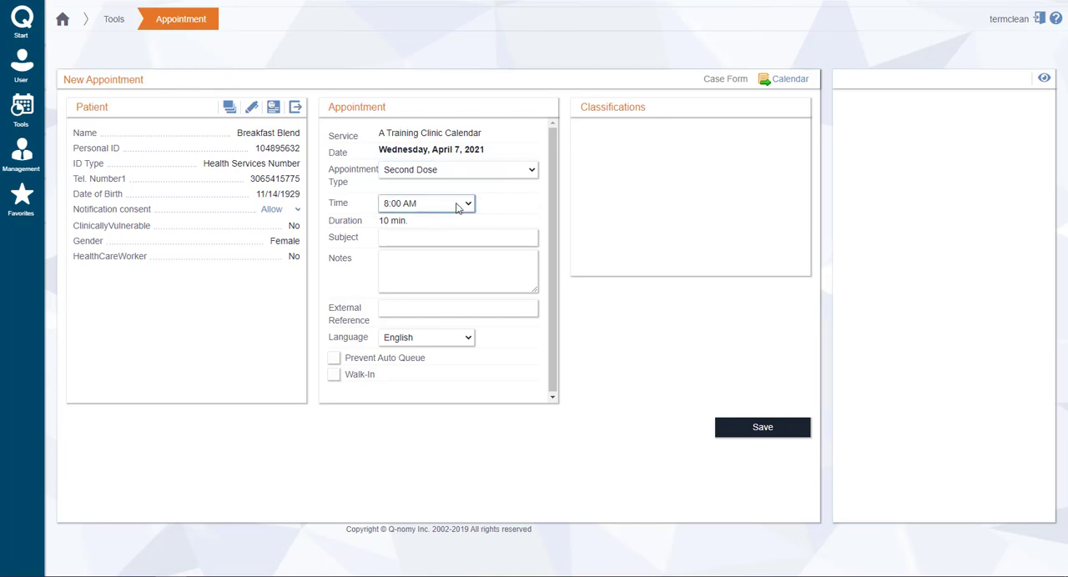
pyautogui.click(458, 207)
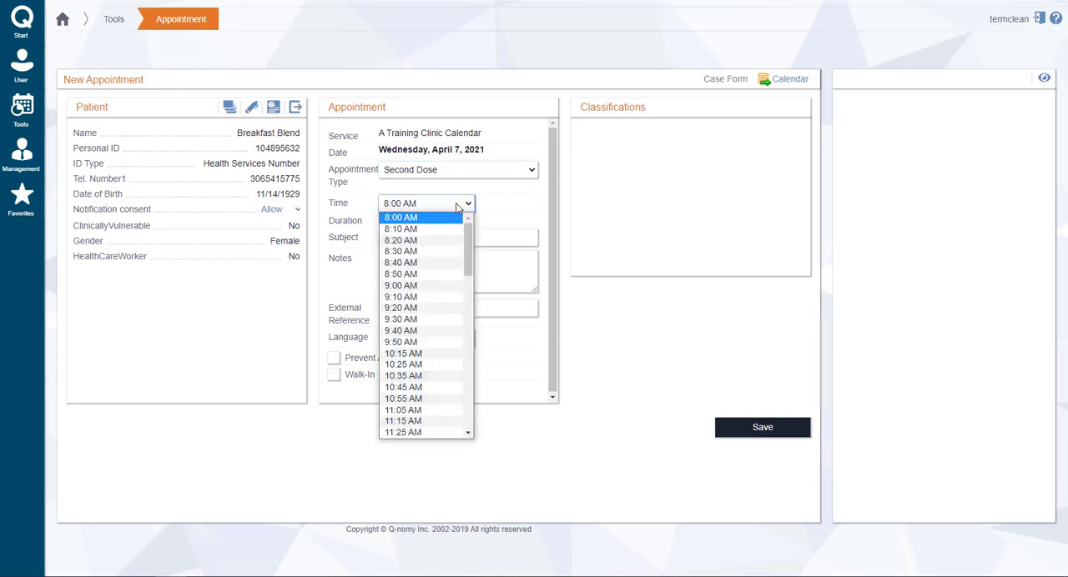
pyautogui.click(422, 342)
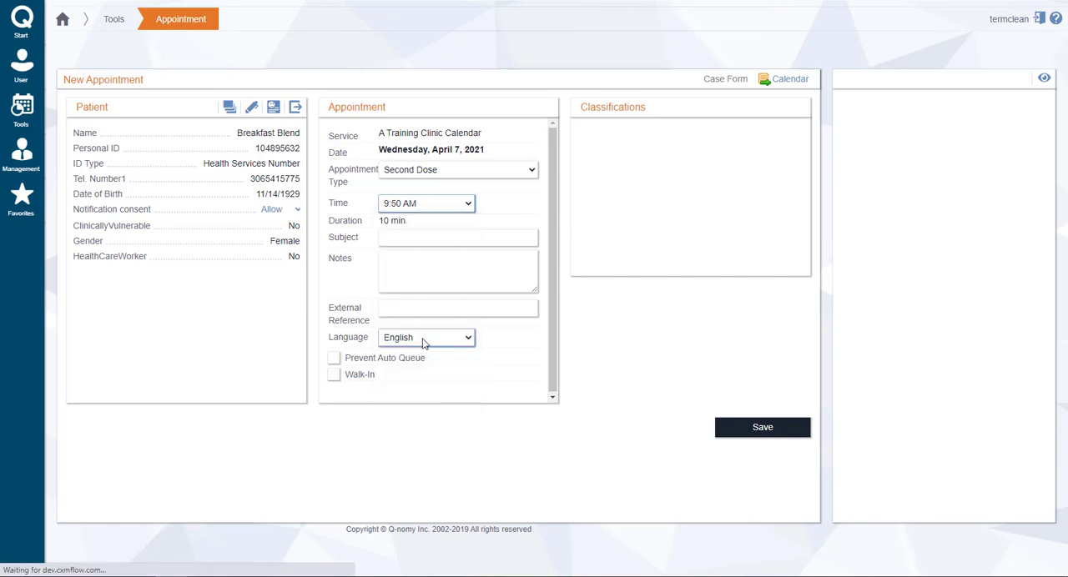
# Review the appointment type options, keep Second Dose, and enter Moderna as the appointment's subject
pyautogui.click(408, 234)
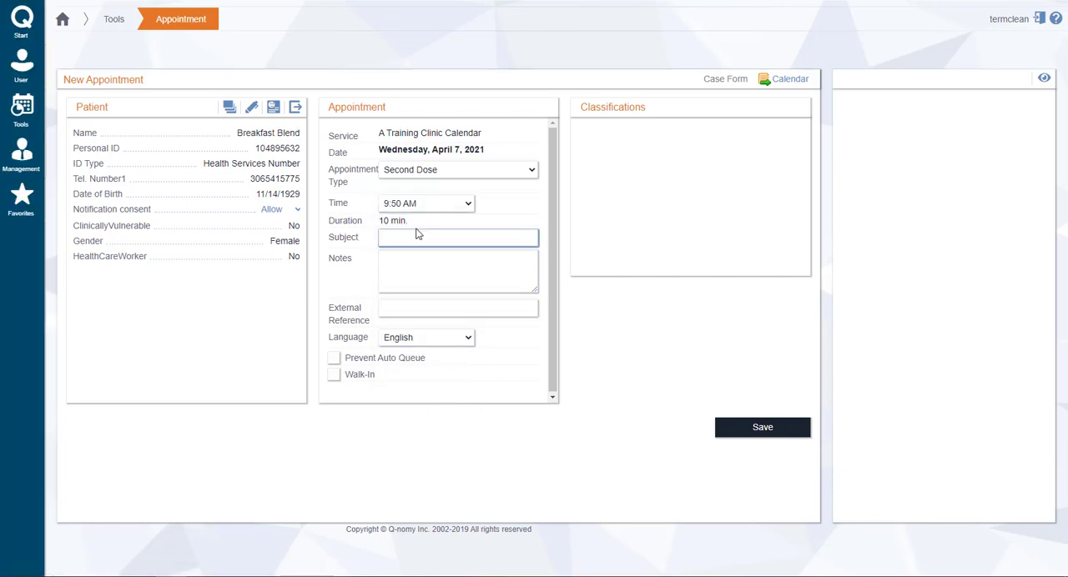
pyautogui.click(465, 173)
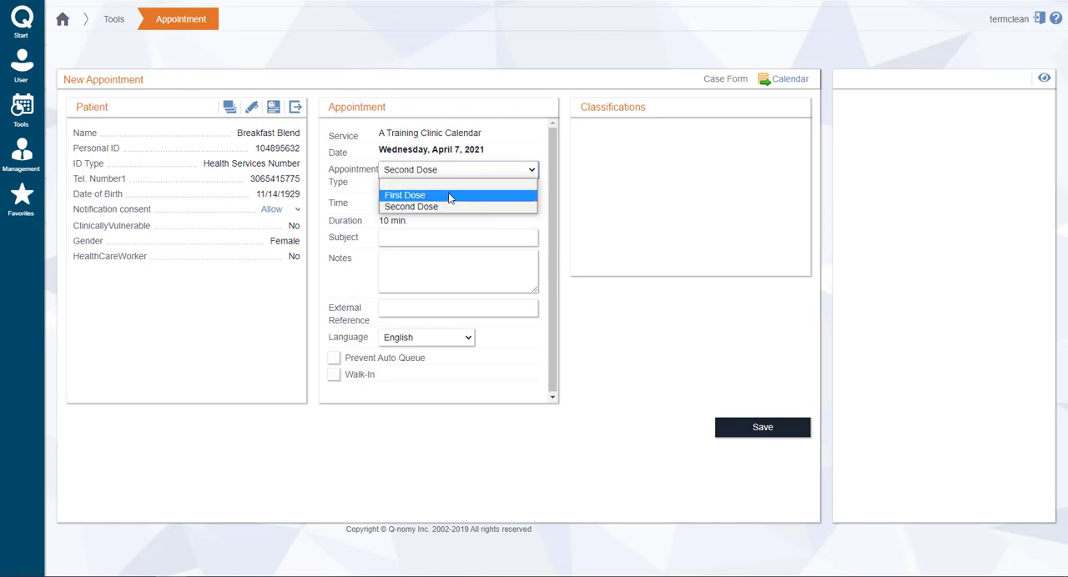
pyautogui.click(421, 237)
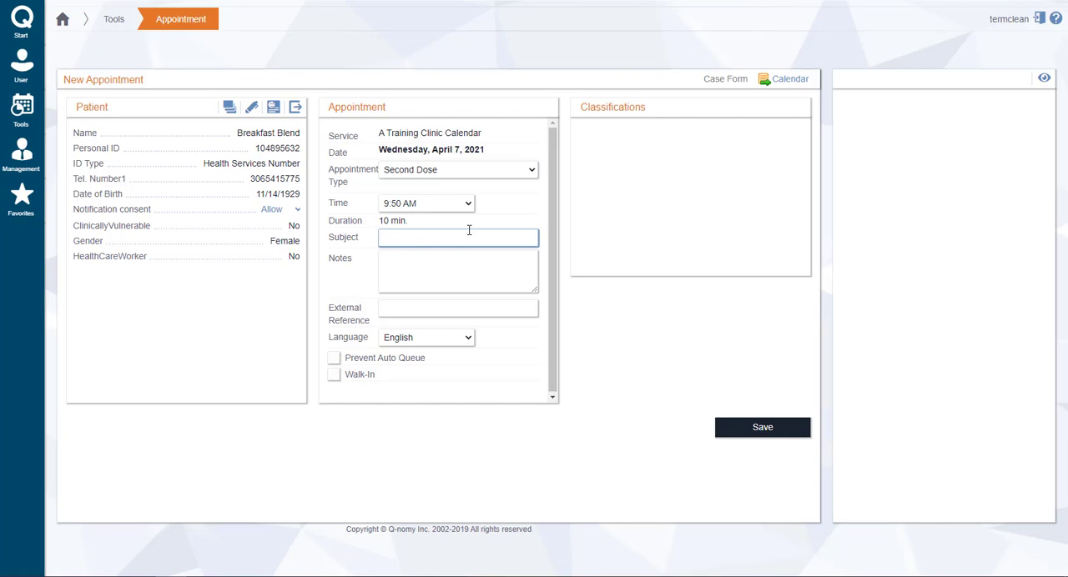
pyautogui.write('erna')
# Save the appointment and check the details of its 9:50 AM booking in the clinic calendar
pyautogui.click(736, 430)
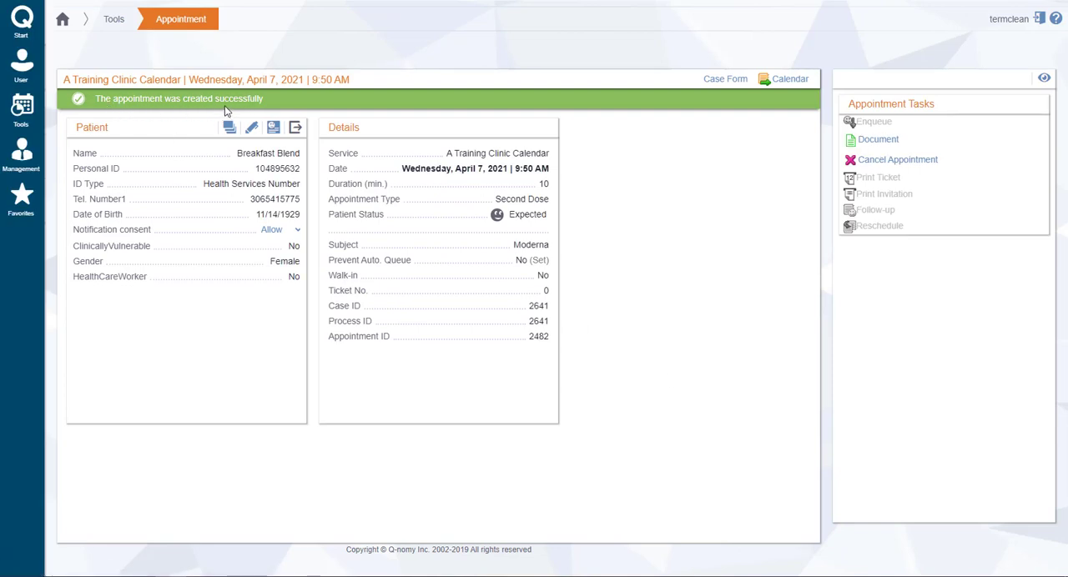
pyautogui.click(789, 83)
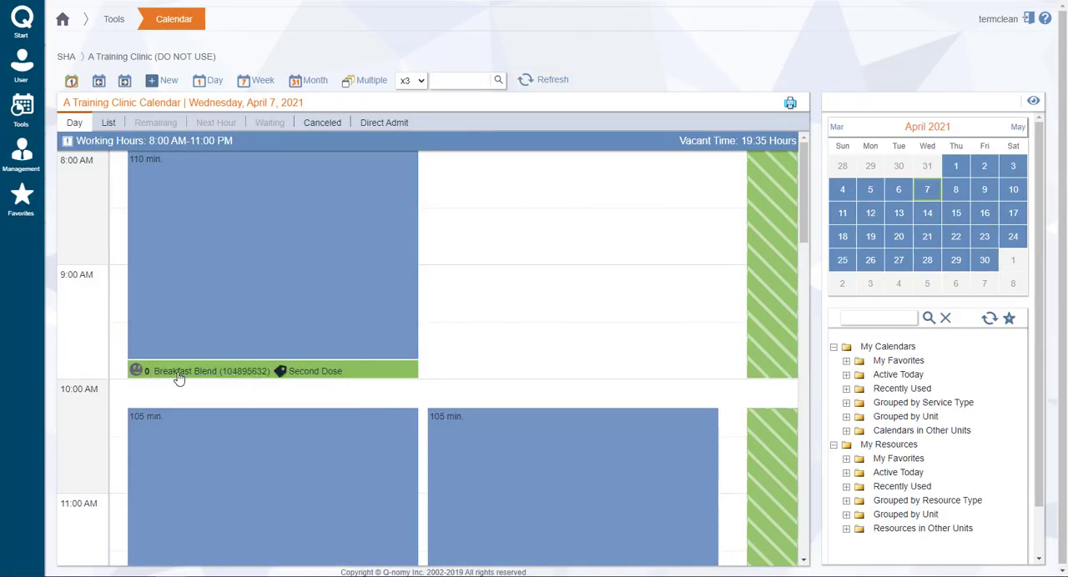
pyautogui.moveTo(384, 373)
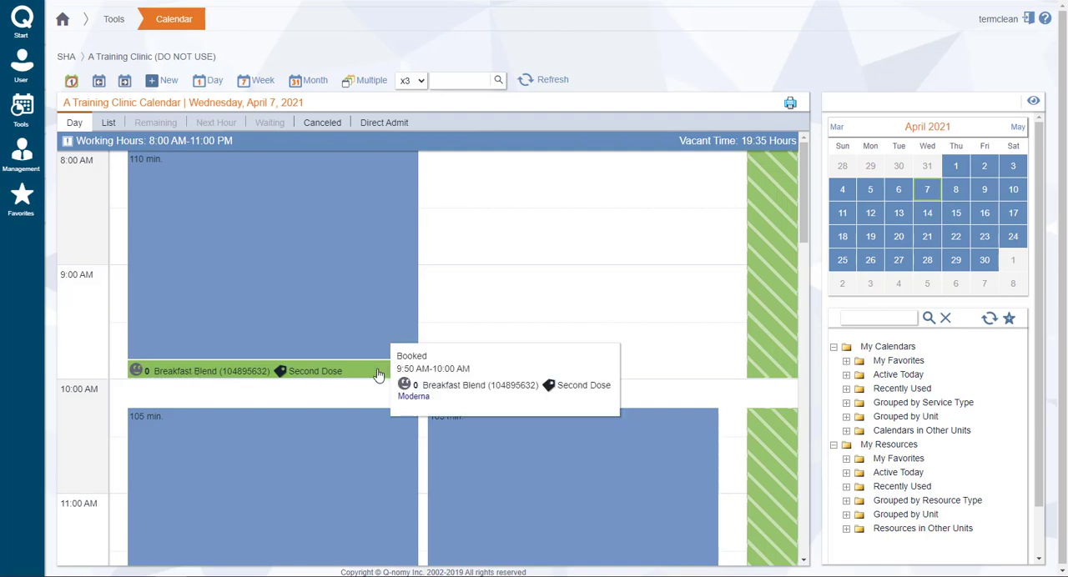